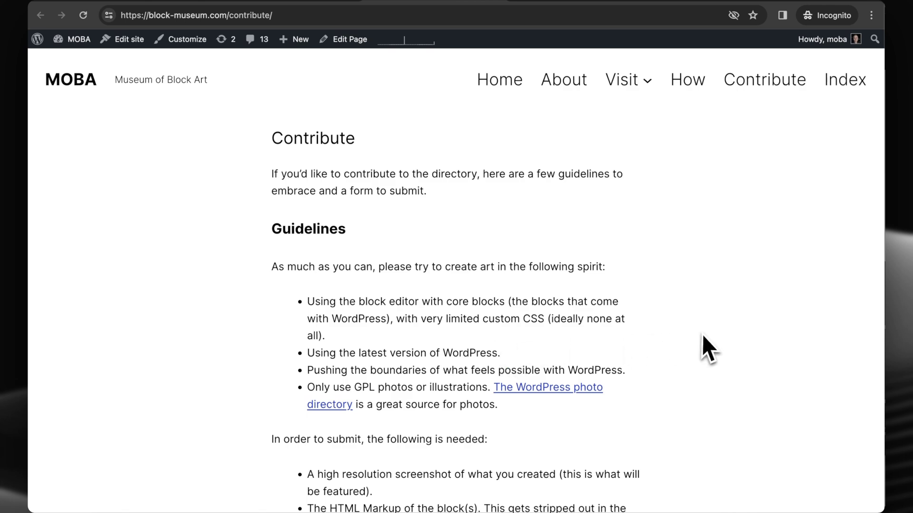
Go through the Contribute page's guidelines and activate the interactive WordPress Playground embedded in it.
{"action": "scroll", "coordinate": [703, 335], "scroll_direction": "down", "scroll_amount": 5}
{"action": "scroll", "coordinate": [703, 338], "scroll_direction": "down", "scroll_amount": 5}
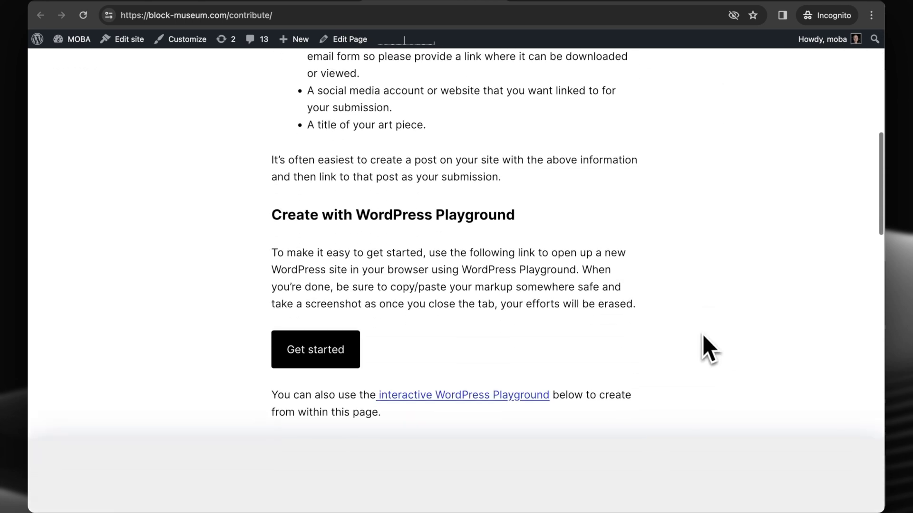
{"action": "scroll", "coordinate": [377, 347], "scroll_direction": "down", "scroll_amount": 1}
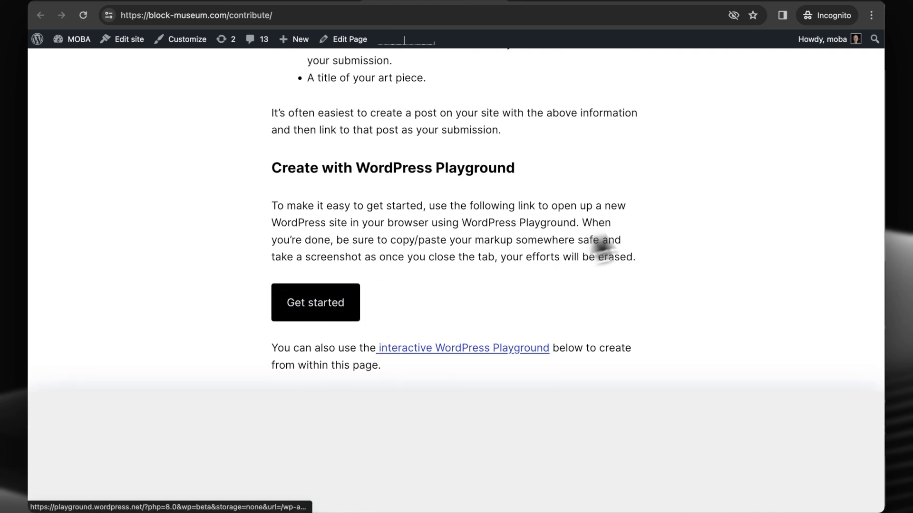
{"action": "scroll", "coordinate": [683, 224], "scroll_direction": "down", "scroll_amount": 1}
{"action": "scroll", "coordinate": [450, 285], "scroll_direction": "down", "scroll_amount": 5}
{"action": "left_click", "coordinate": [450, 316]}
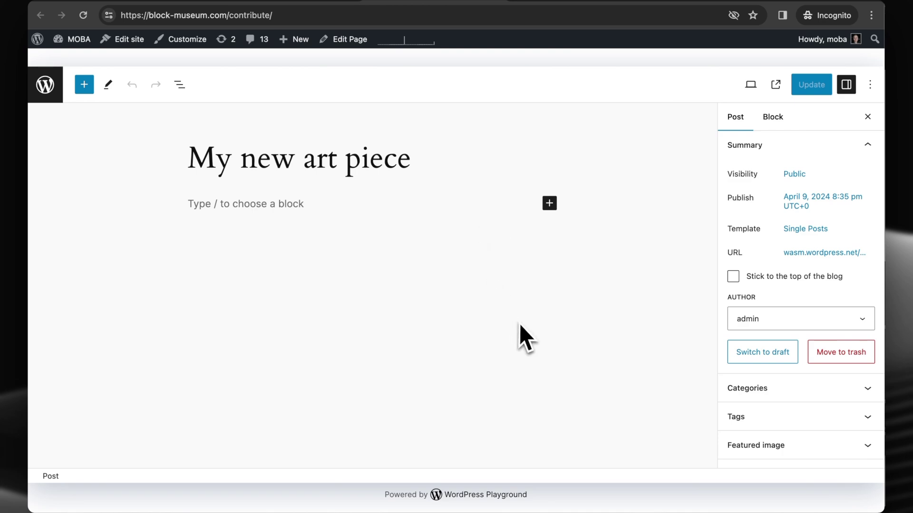
Explore the embedded Playground editor, checking the empty paragraph's block settings and the post settings, and view the page section below it.
{"action": "left_click", "coordinate": [330, 211]}
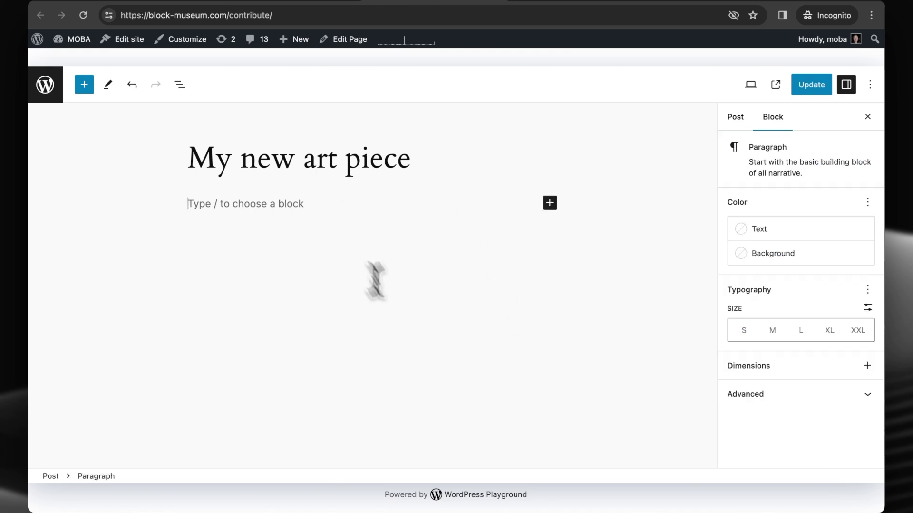
{"action": "left_click", "coordinate": [731, 124]}
{"action": "left_click", "coordinate": [296, 208]}
{"action": "scroll", "coordinate": [347, 406], "scroll_direction": "down", "scroll_amount": 5}
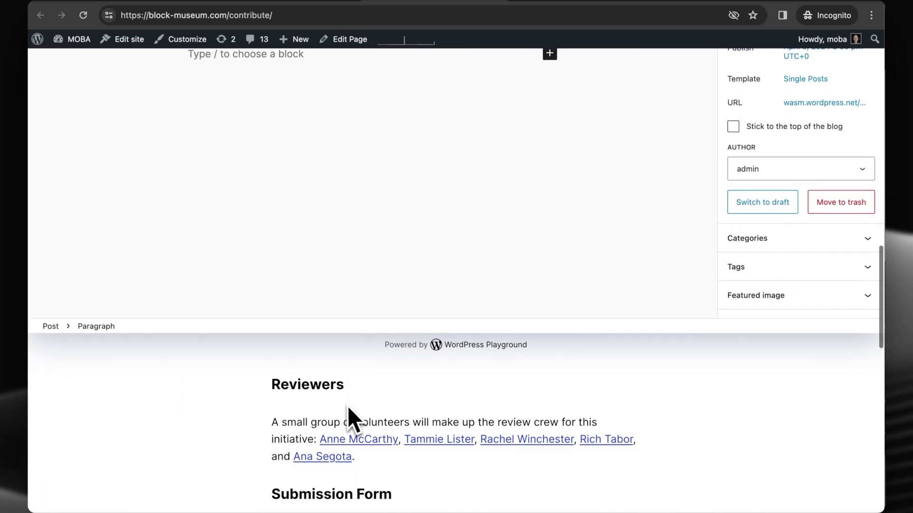
{"action": "scroll", "coordinate": [347, 407], "scroll_direction": "up", "scroll_amount": 5}
{"action": "scroll", "coordinate": [347, 407], "scroll_direction": "up", "scroll_amount": 1}
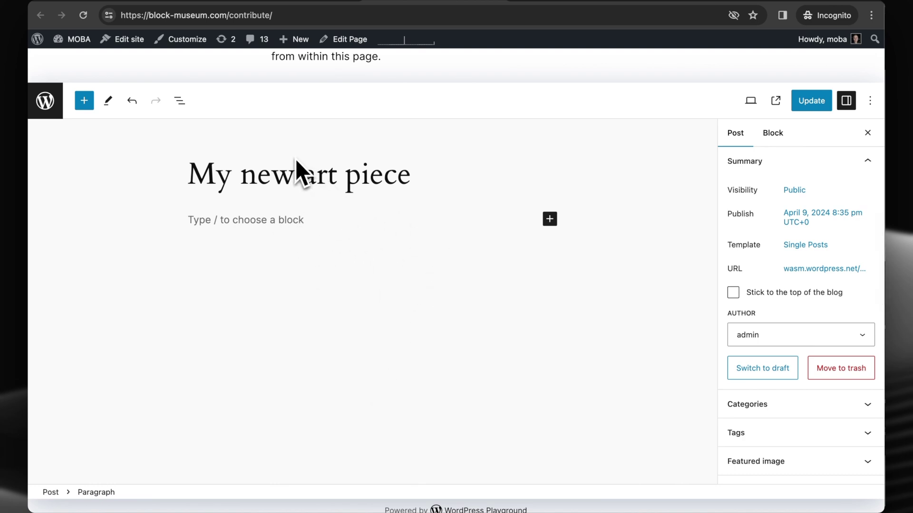
Open the Contribute page for editing, select its WordPress Playground block and activate the block's live preview.
{"action": "left_click", "coordinate": [337, 42]}
{"action": "left_click", "coordinate": [495, 193]}
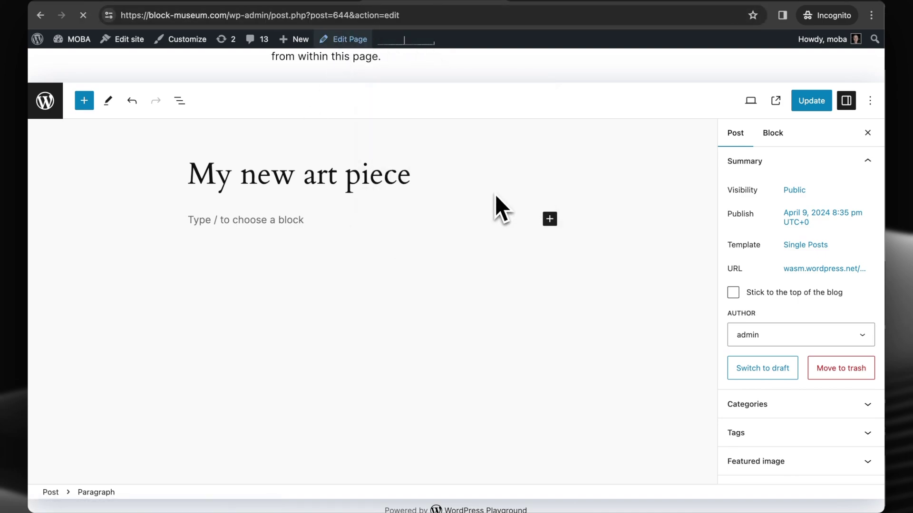
{"action": "scroll", "coordinate": [498, 250], "scroll_direction": "down", "scroll_amount": 2}
{"action": "scroll", "coordinate": [499, 266], "scroll_direction": "down", "scroll_amount": 8}
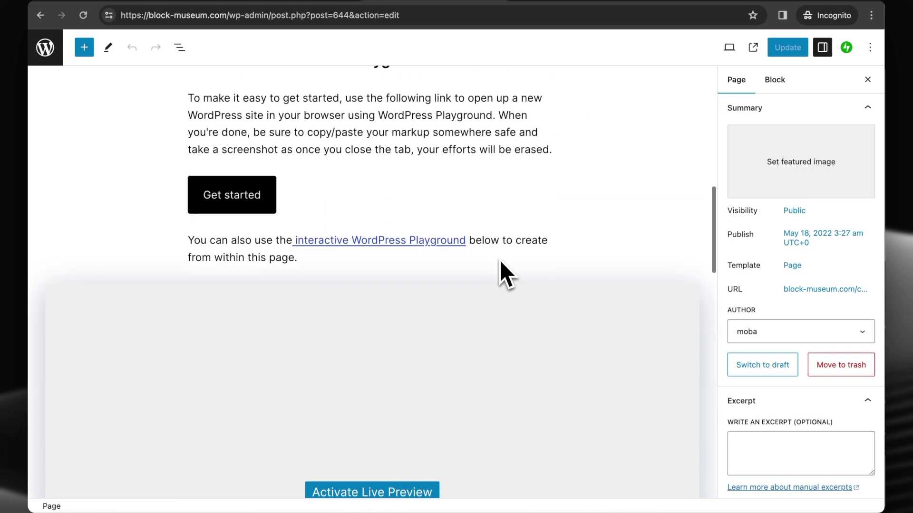
{"action": "left_click", "coordinate": [461, 295]}
{"action": "scroll", "coordinate": [429, 309], "scroll_direction": "down", "scroll_amount": 3}
{"action": "left_click", "coordinate": [391, 338]}
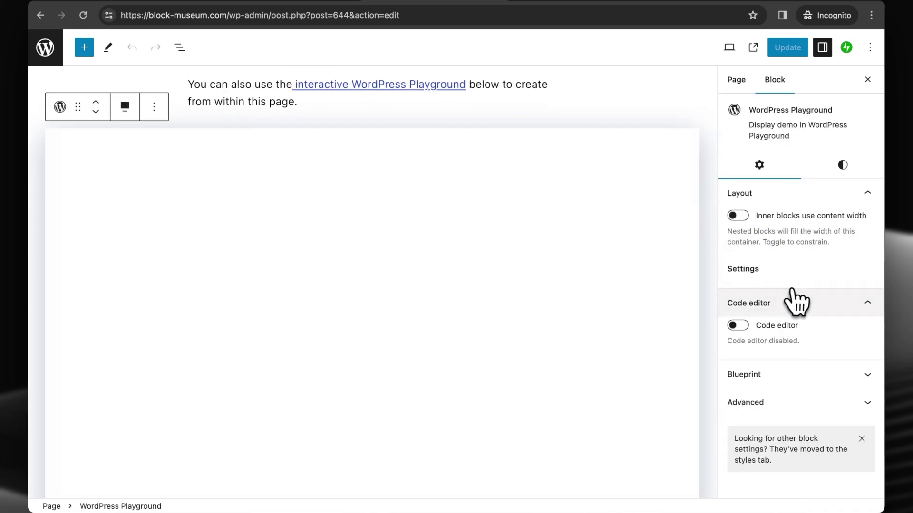
Check where the WordPress Playground block sits in the page structure and review its Blueprint settings, from automatic login to the redirect option.
{"action": "left_click", "coordinate": [179, 47]}
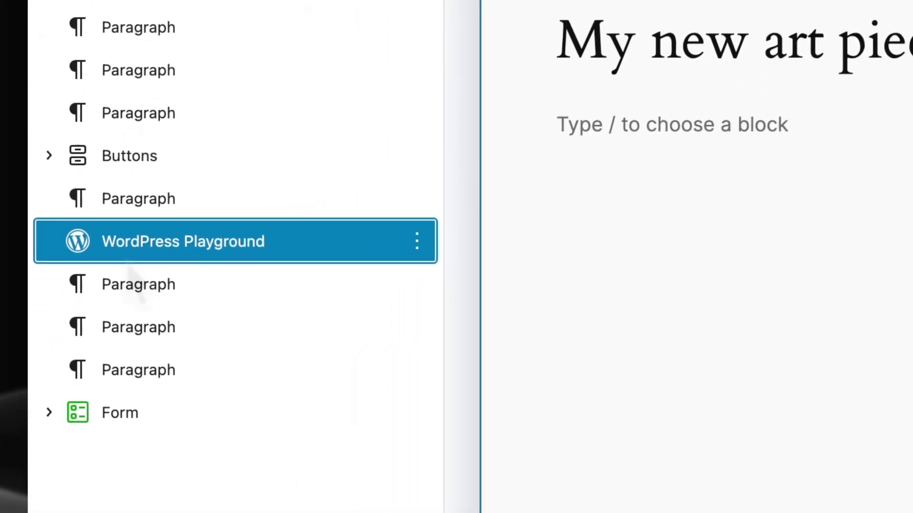
{"action": "left_click", "coordinate": [224, 71]}
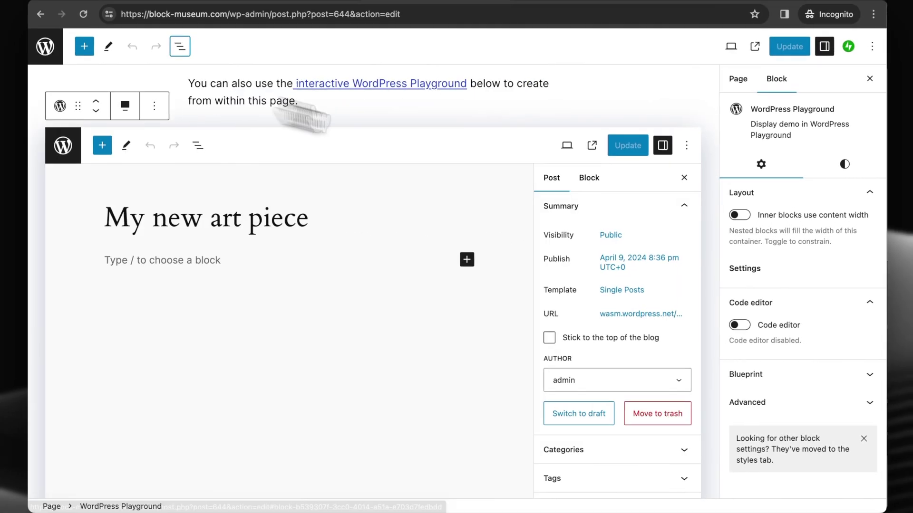
{"action": "left_click", "coordinate": [808, 374]}
{"action": "scroll", "coordinate": [803, 418], "scroll_direction": "down", "scroll_amount": 5}
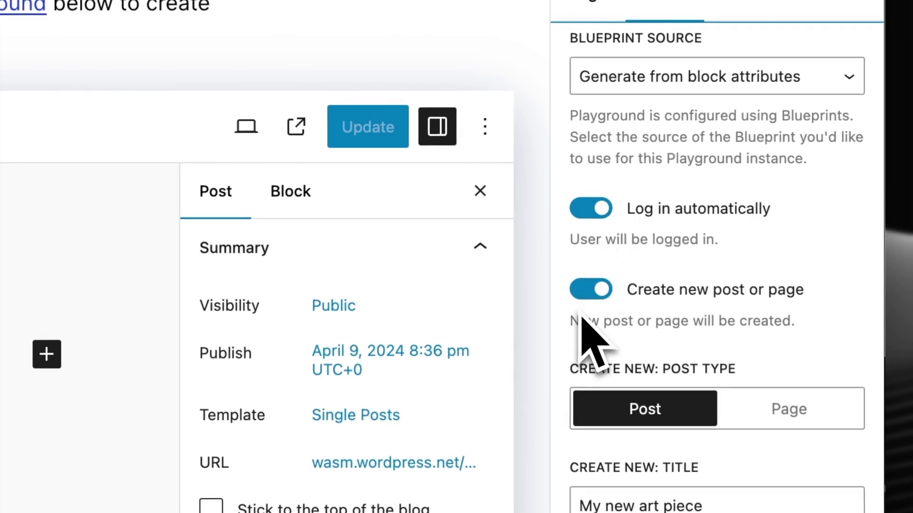
{"action": "scroll", "coordinate": [582, 318], "scroll_direction": "down", "scroll_amount": 5}
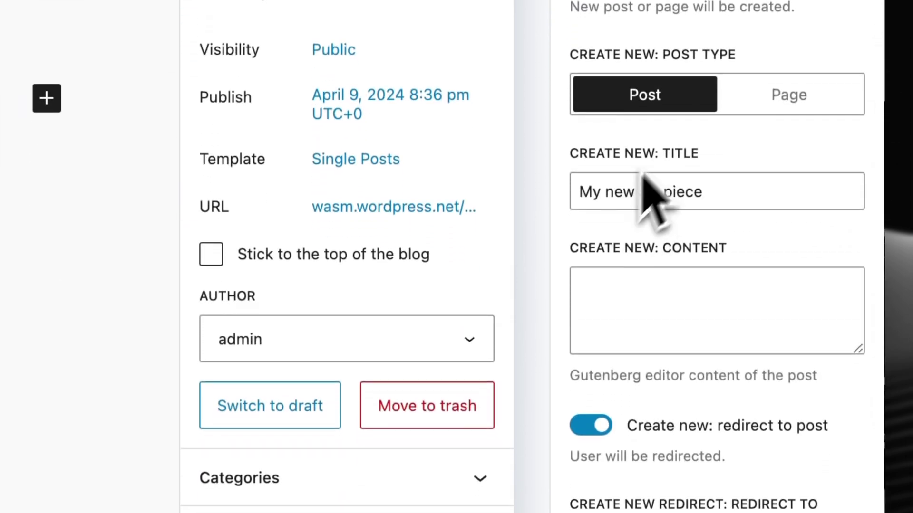
{"action": "scroll", "coordinate": [654, 233], "scroll_direction": "down", "scroll_amount": 2}
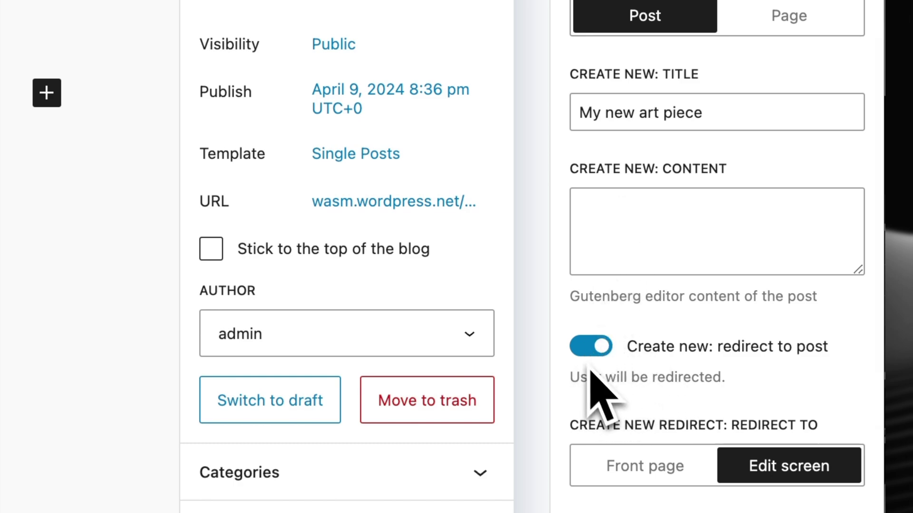
{"action": "scroll", "coordinate": [608, 361], "scroll_direction": "down", "scroll_amount": 2}
{"action": "scroll", "coordinate": [748, 402], "scroll_direction": "up", "scroll_amount": 2}
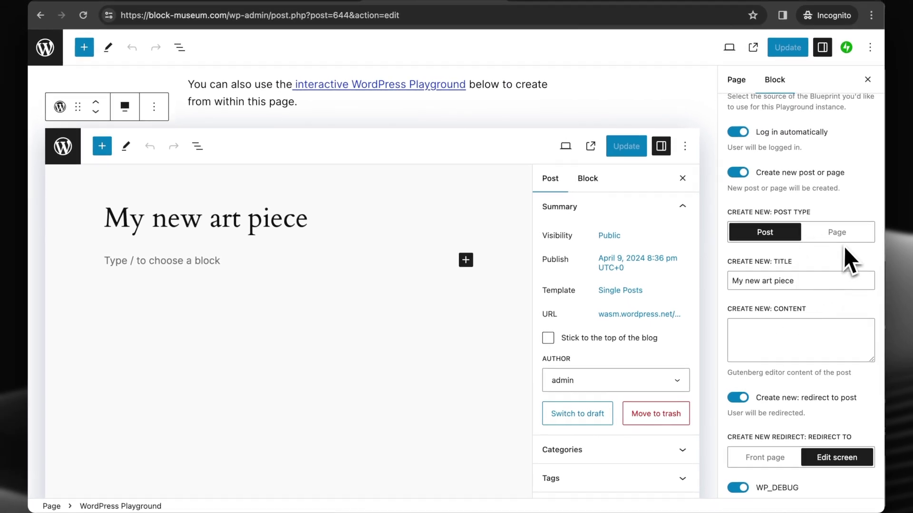
{"action": "scroll", "coordinate": [843, 247], "scroll_direction": "up", "scroll_amount": 3}
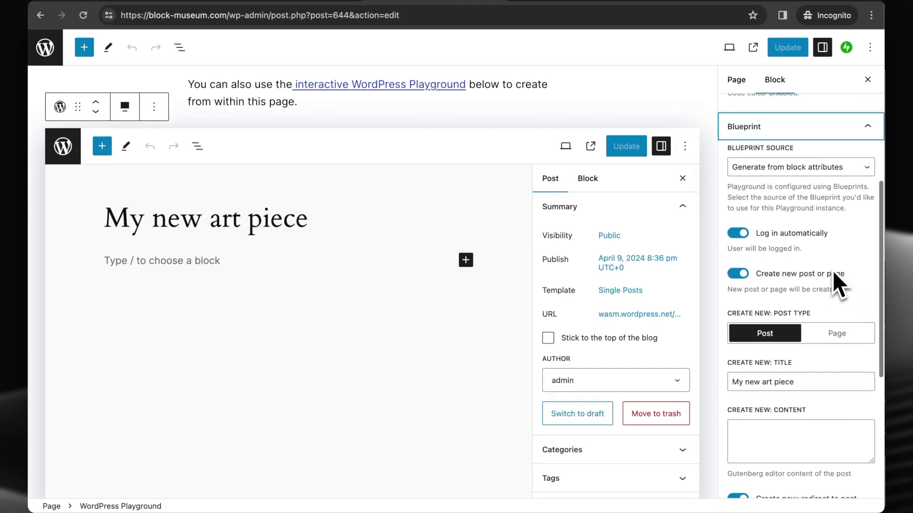
Inspect the available Blueprint source choices while keeping Generate from block attributes selected, and review the embedded post's settings.
{"action": "left_click", "coordinate": [804, 167]}
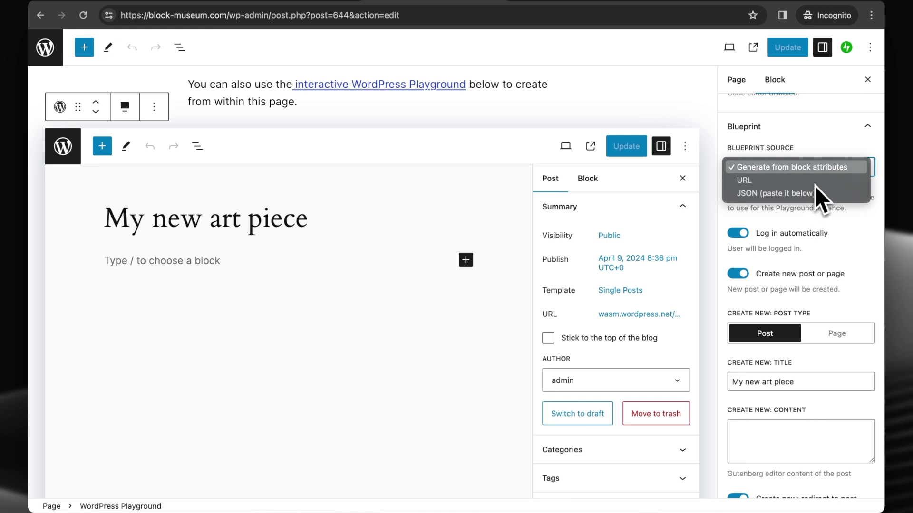
{"action": "left_click", "coordinate": [843, 225]}
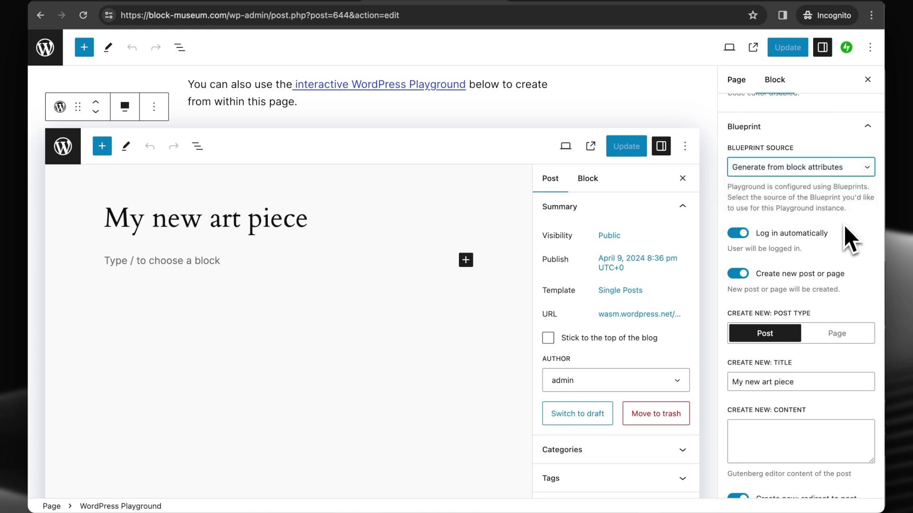
{"action": "scroll", "coordinate": [840, 224], "scroll_direction": "down", "scroll_amount": 1}
{"action": "scroll", "coordinate": [601, 250], "scroll_direction": "down", "scroll_amount": 1}
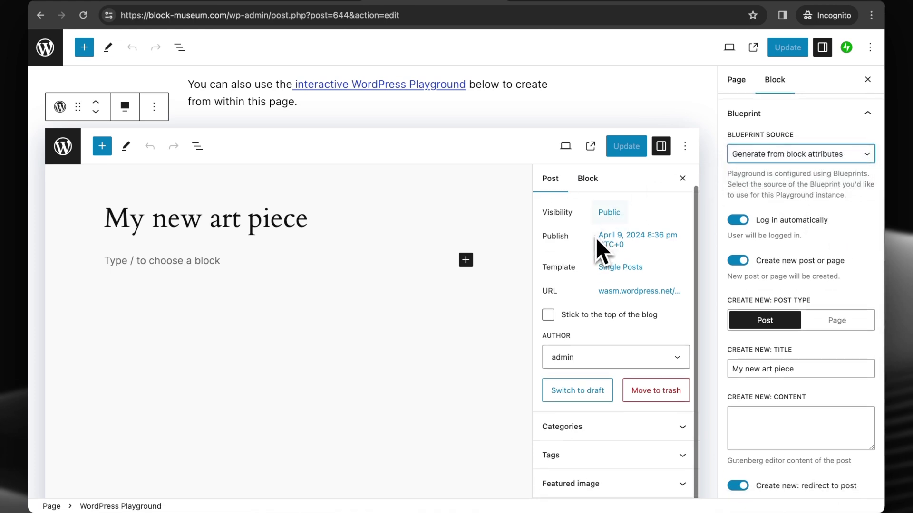
{"action": "scroll", "coordinate": [523, 112], "scroll_direction": "down", "scroll_amount": 1}
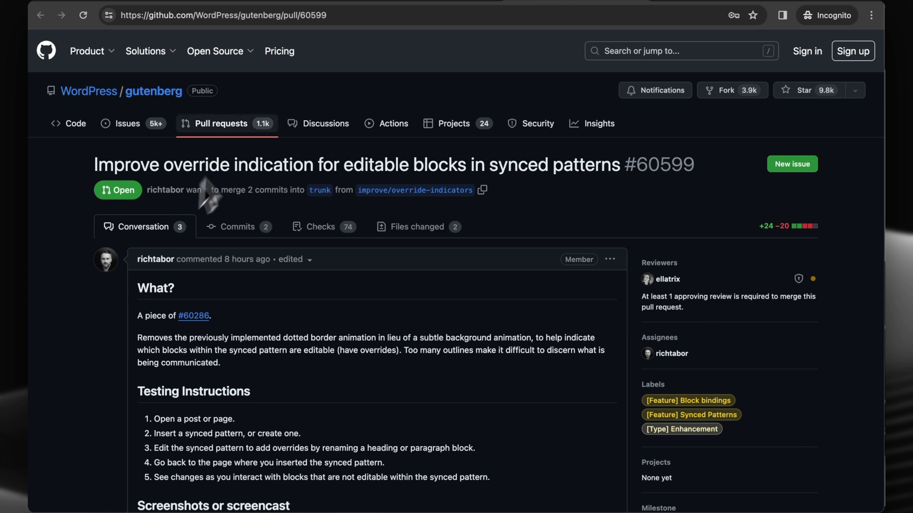
Read the Gutenberg pull request on override indication in synced patterns, including its testing instructions, and play the After screencast.
{"action": "scroll", "coordinate": [72, 311], "scroll_direction": "down", "scroll_amount": 1}
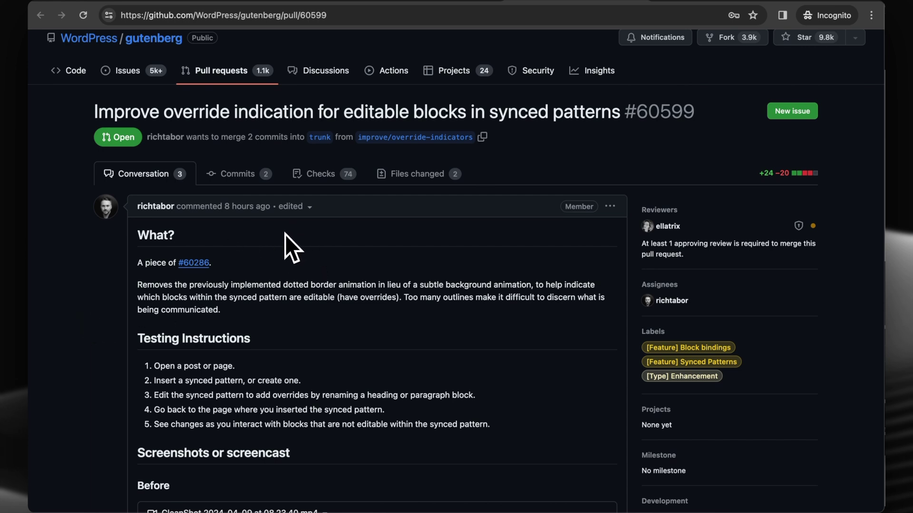
{"action": "scroll", "coordinate": [284, 290], "scroll_direction": "down", "scroll_amount": 1}
{"action": "scroll", "coordinate": [110, 280], "scroll_direction": "down", "scroll_amount": 1}
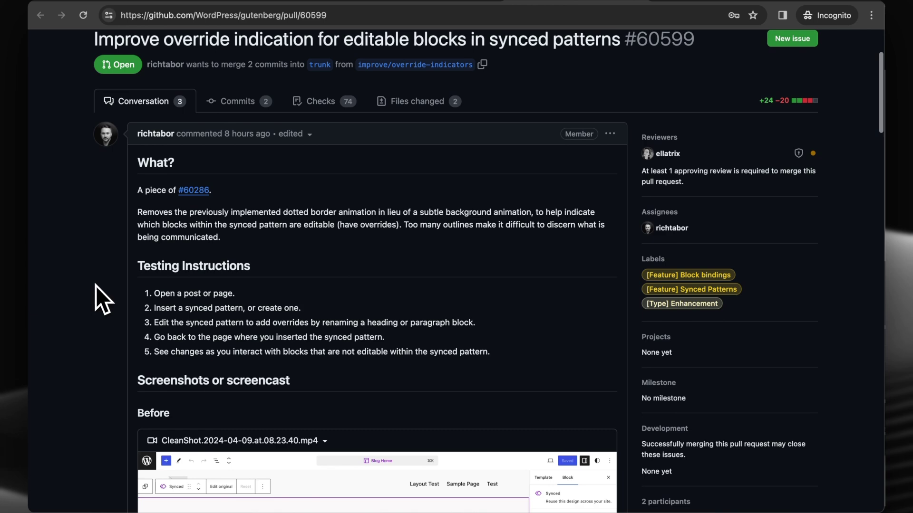
{"action": "scroll", "coordinate": [95, 286], "scroll_direction": "down", "scroll_amount": 6}
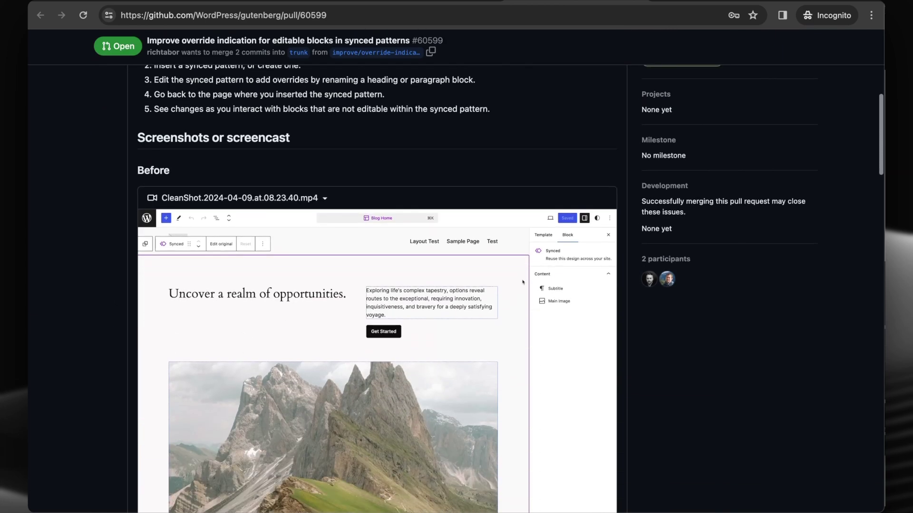
{"action": "scroll", "coordinate": [98, 295], "scroll_direction": "down", "scroll_amount": 1}
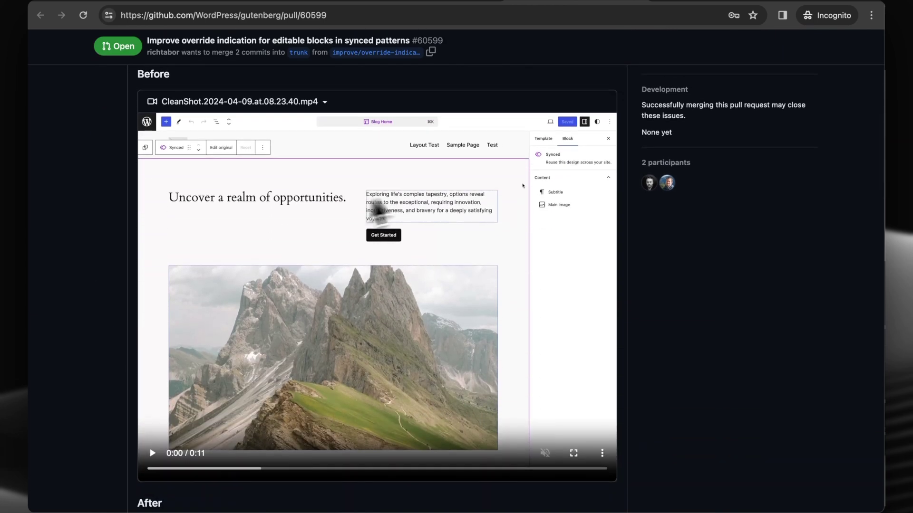
{"action": "scroll", "coordinate": [136, 348], "scroll_direction": "down", "scroll_amount": 7}
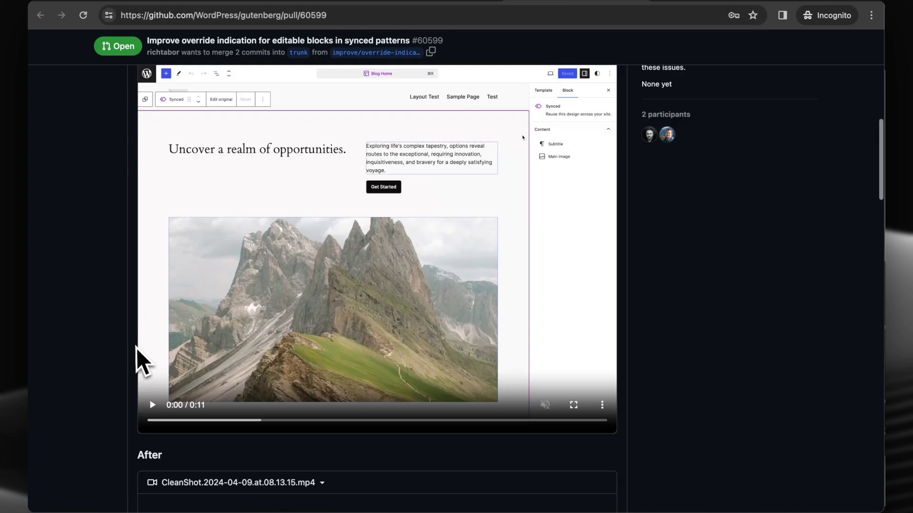
{"action": "scroll", "coordinate": [136, 349], "scroll_direction": "down", "scroll_amount": 2}
{"action": "left_click", "coordinate": [151, 444]}
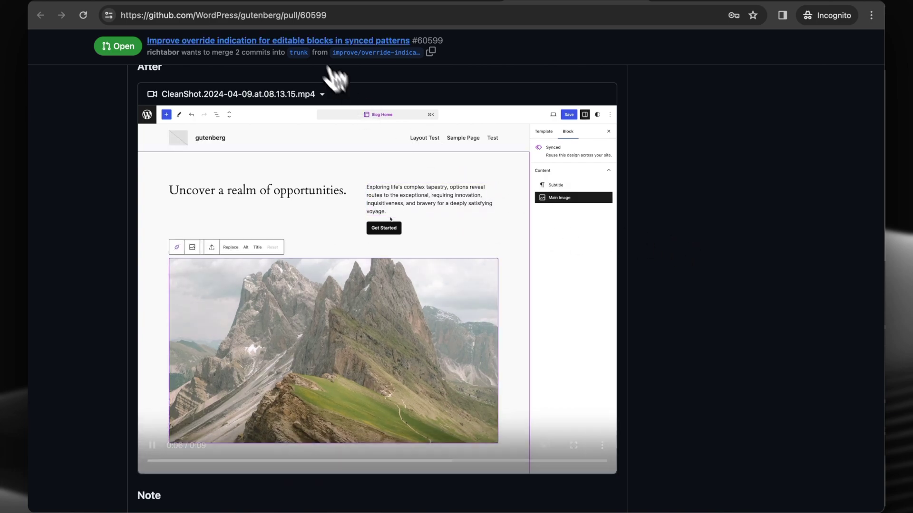
Copy the pull request number 60599 from its web address and open the Gutenberg PR Previewer at playground.wordpress.net/gutenberg.html in a new incognito window.
{"action": "double_click", "coordinate": [301, 16]}
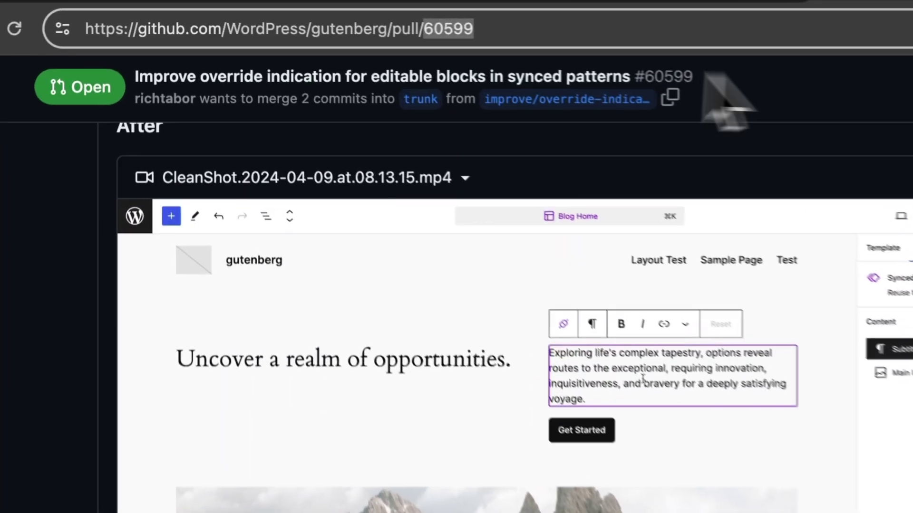
{"action": "key", "text": "super+c"}
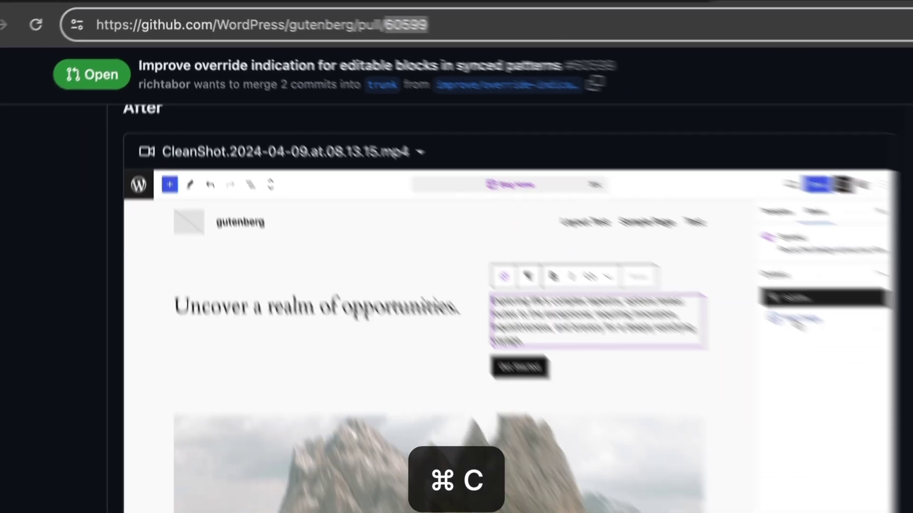
{"action": "key", "text": "super+shift+n"}
{"action": "type", "text": "playground.wordpress.net"}
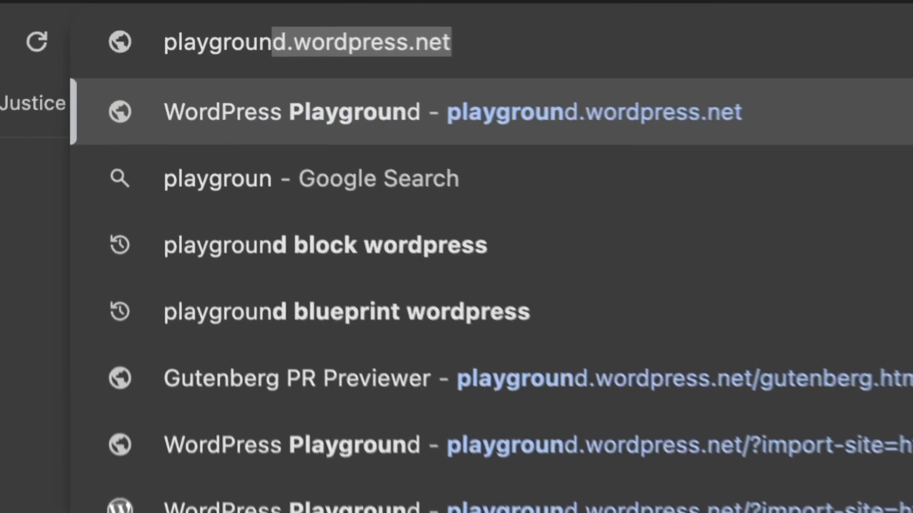
{"action": "key", "text": "Down"}
{"action": "key", "text": "Down"}
{"action": "key", "text": "Down"}
{"action": "key", "text": "Down"}
{"action": "key", "text": "Return"}
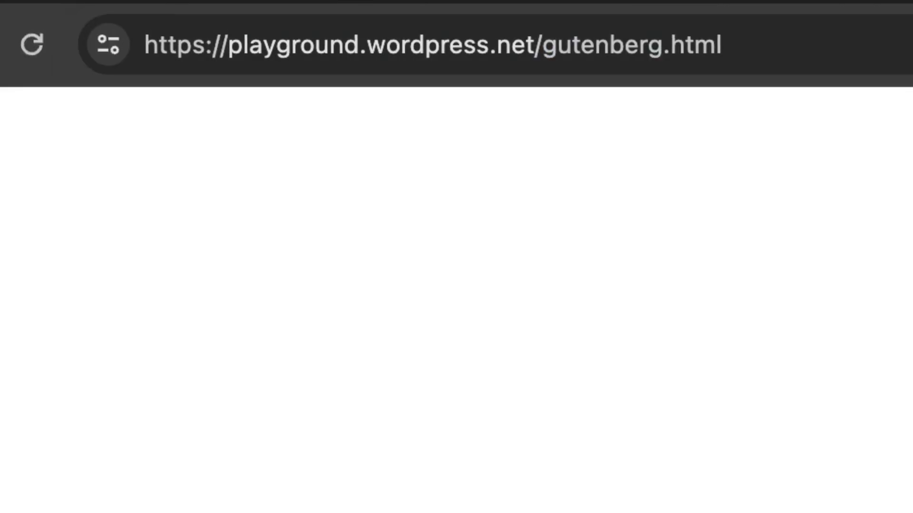
Launch a Playground preview of Gutenberg pull request 60599.
{"action": "key", "text": "super+v"}
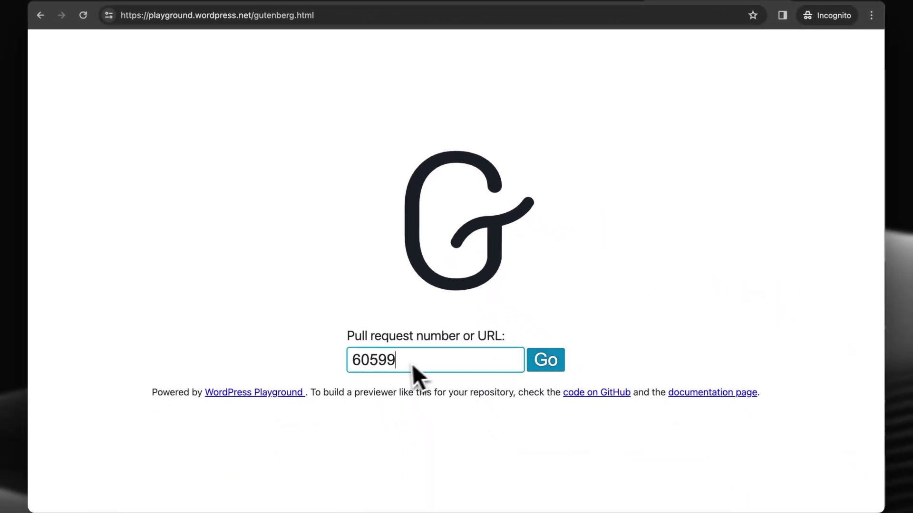
{"action": "left_click", "coordinate": [547, 359]}
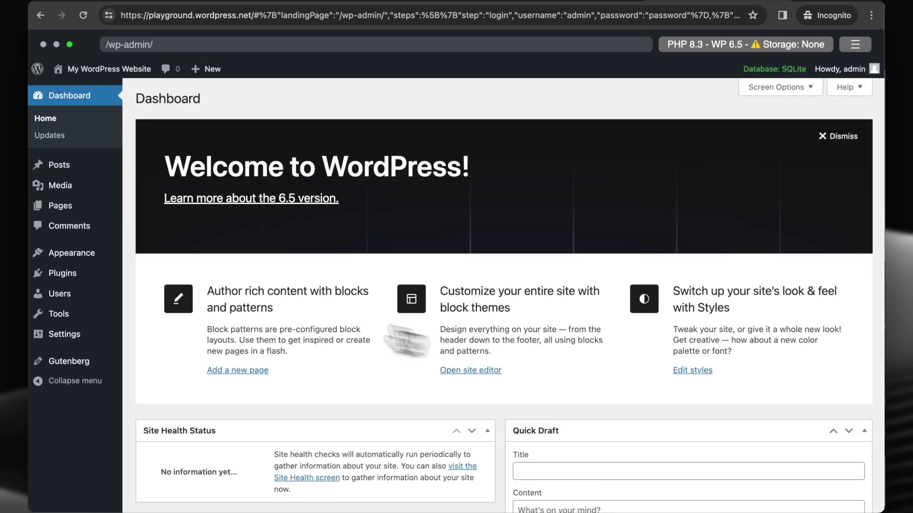
Open the Patterns section of the site editor in the Playground test site.
{"action": "mouse_move", "coordinate": [95, 259]}
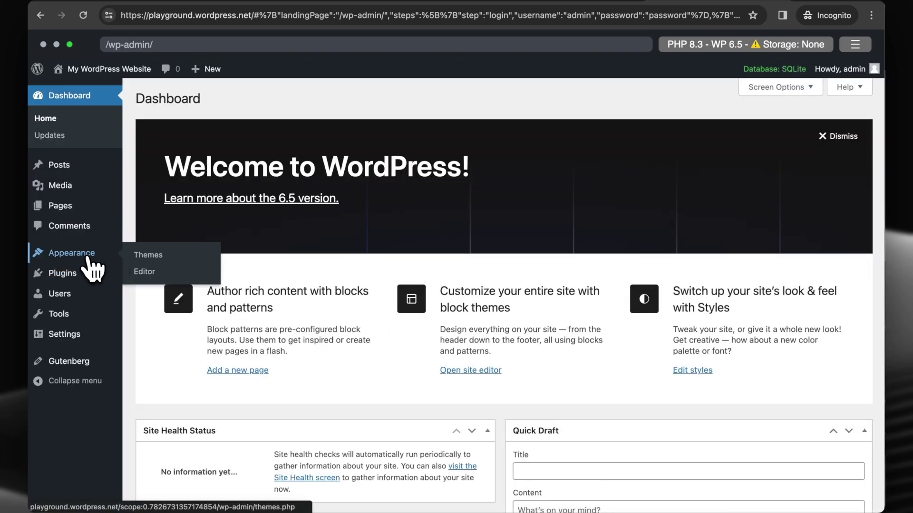
{"action": "left_click", "coordinate": [158, 271]}
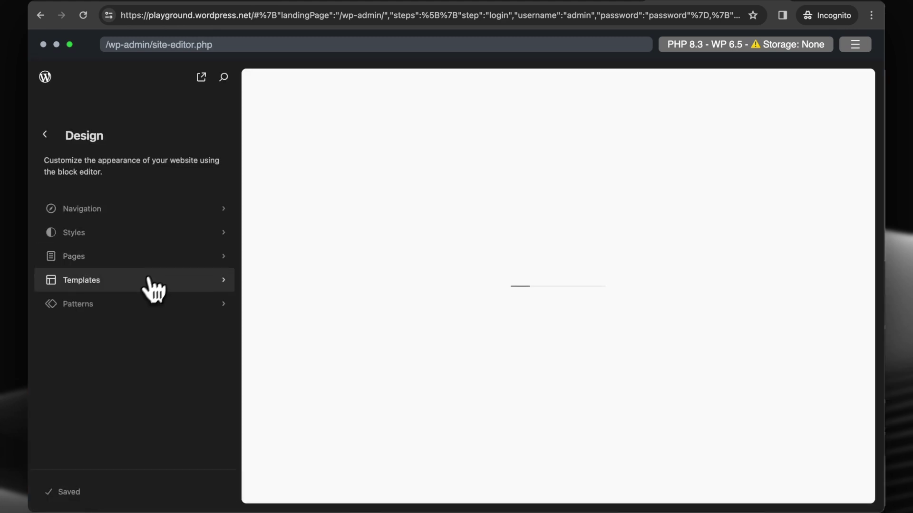
{"action": "left_click", "coordinate": [133, 304]}
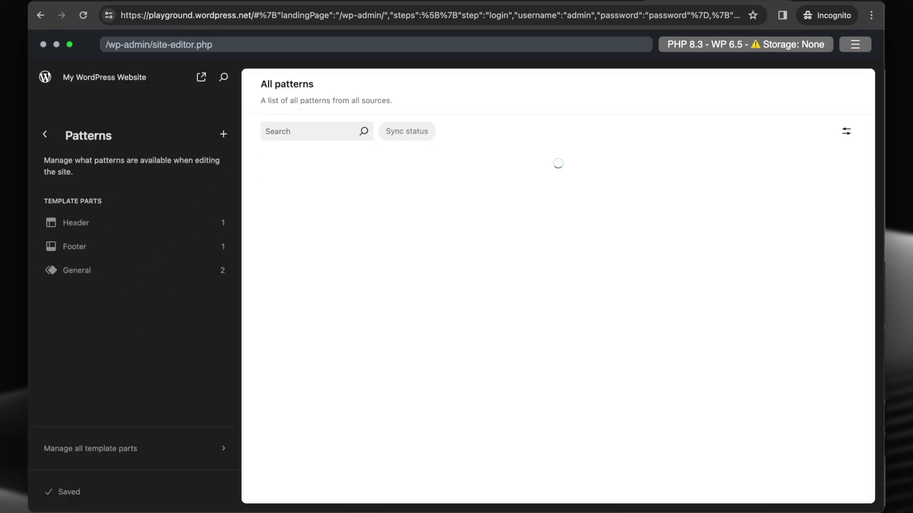
Show the options for adding a pattern in the test site, and revisit the pull request's Before and After screencasts for comparison.
{"action": "left_click", "coordinate": [223, 135]}
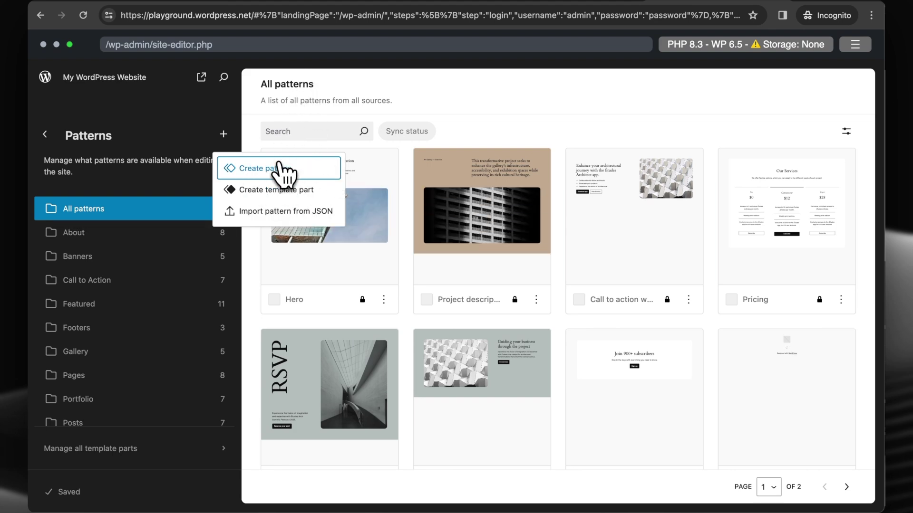
{"action": "left_click", "coordinate": [590, 4]}
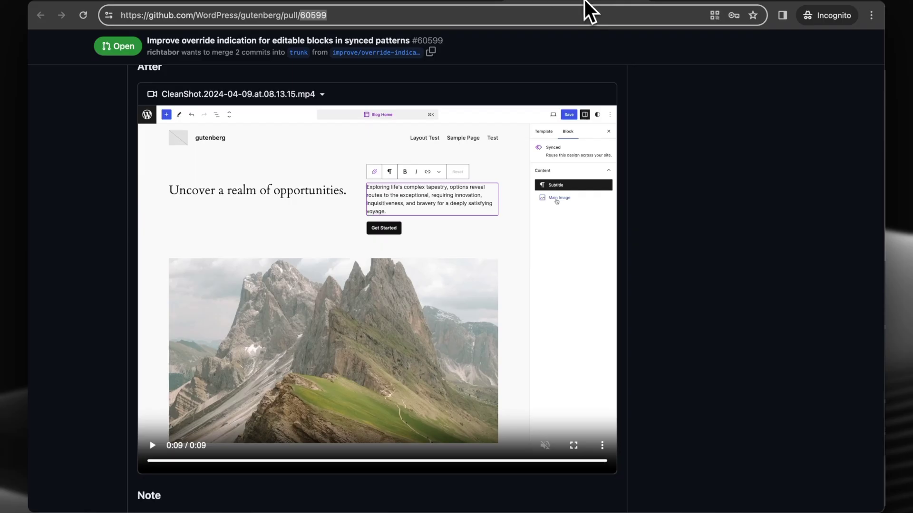
{"action": "left_click", "coordinate": [695, 218]}
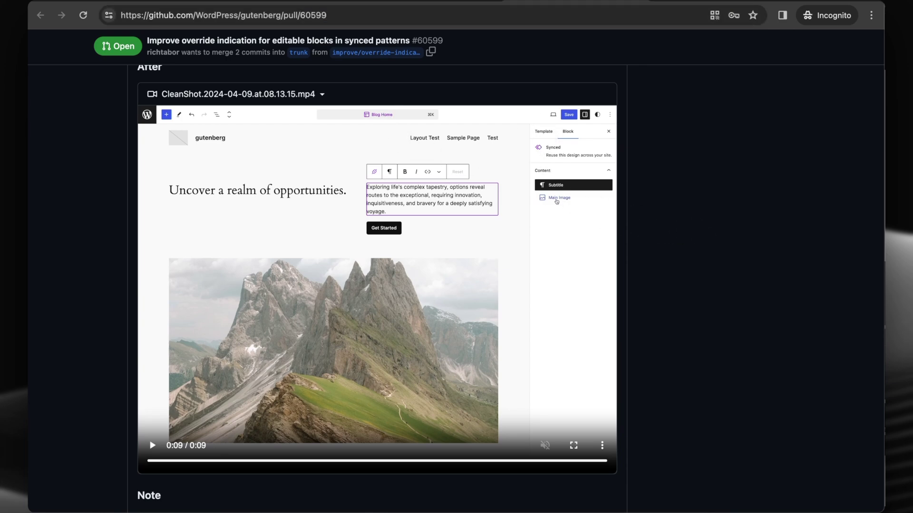
{"action": "scroll", "coordinate": [695, 218], "scroll_direction": "up", "scroll_amount": 20}
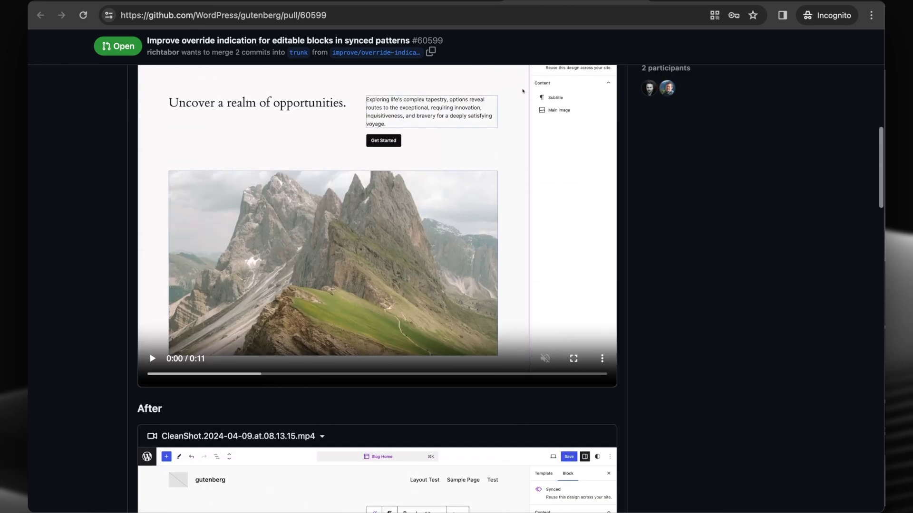
{"action": "scroll", "coordinate": [695, 218], "scroll_direction": "up", "scroll_amount": 2}
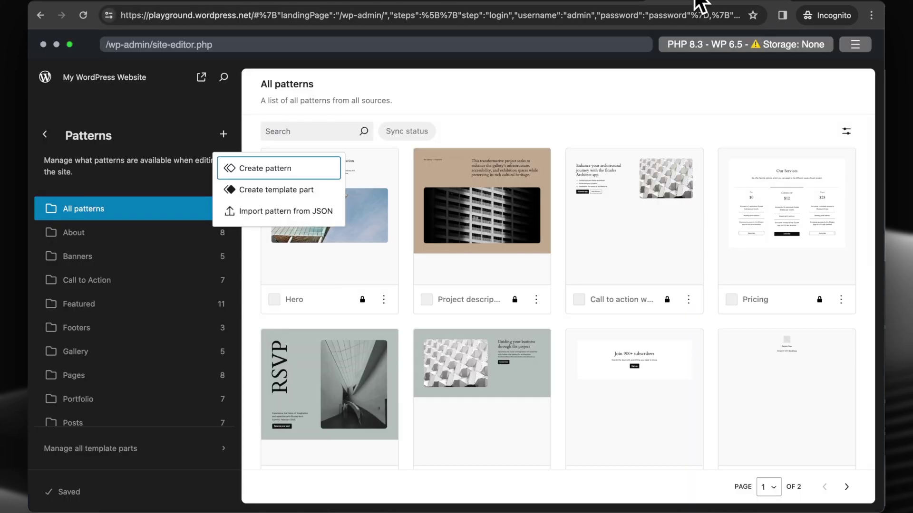
{"action": "left_click", "coordinate": [785, 3]}
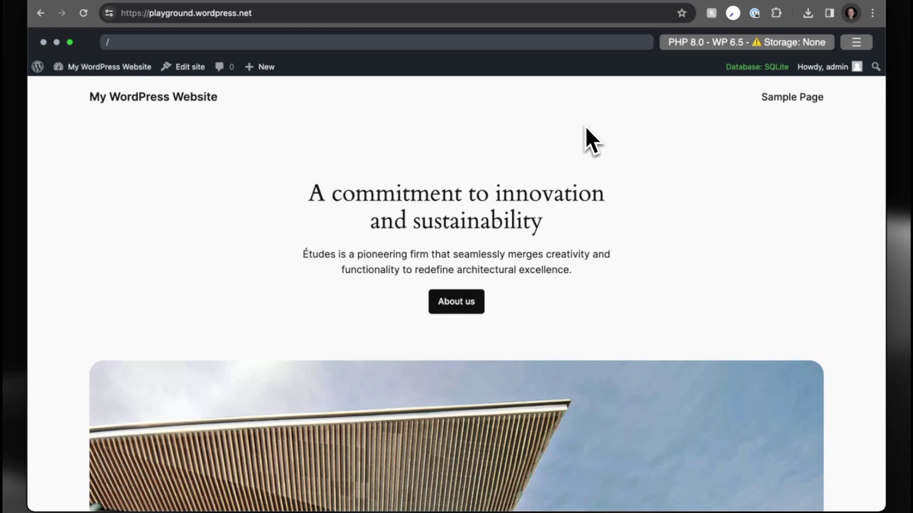
Switch to the text editor, review the blueprint's landing page and preferred versions, and copy the whole blueprint JSON.
{"action": "key", "text": "super+Tab"}
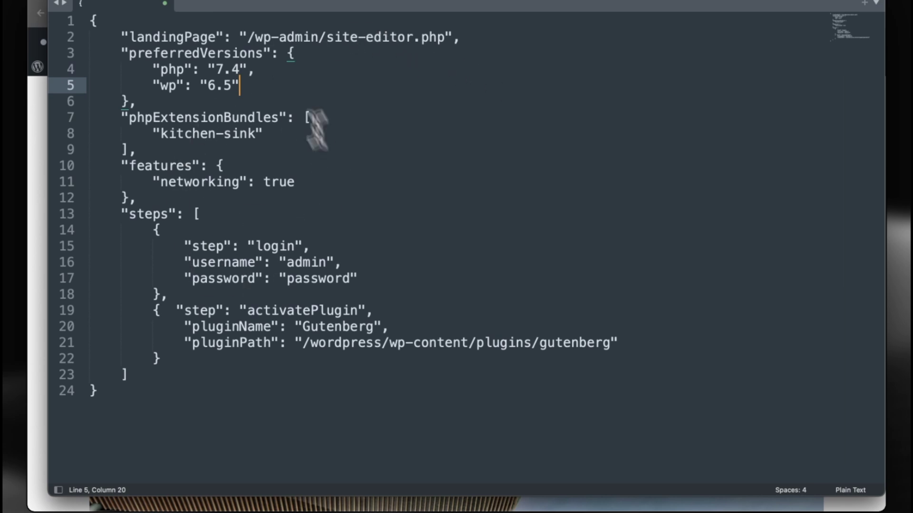
{"action": "left_click_drag", "start_coordinate": [468, 44], "coordinate": [125, 37]}
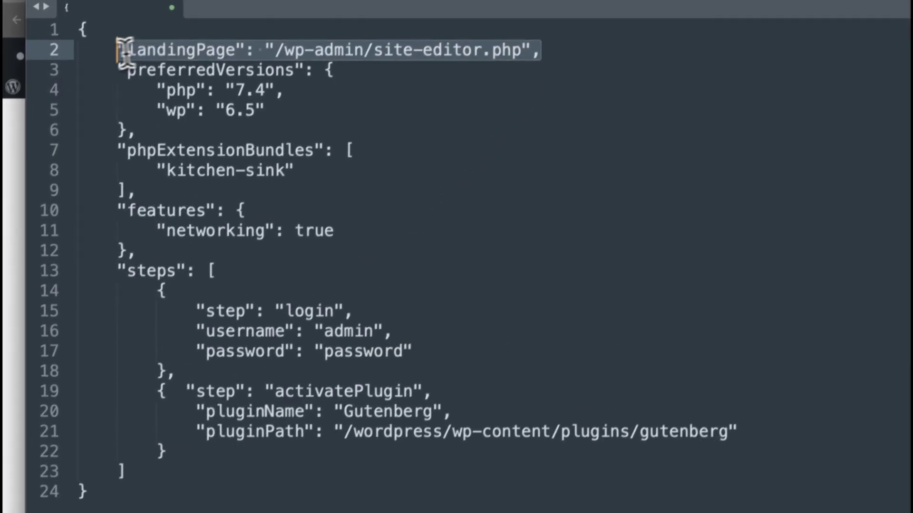
{"action": "left_click_drag", "start_coordinate": [320, 72], "coordinate": [146, 35]}
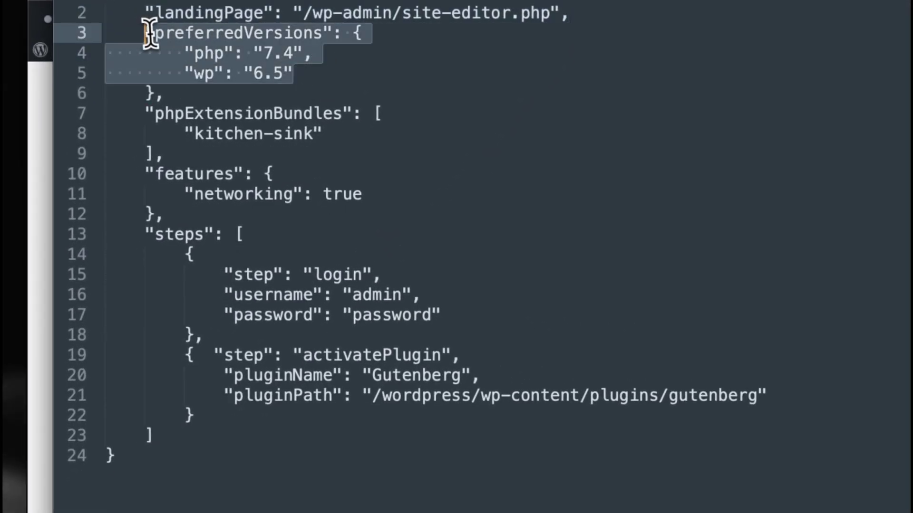
{"action": "left_click", "coordinate": [293, 55]}
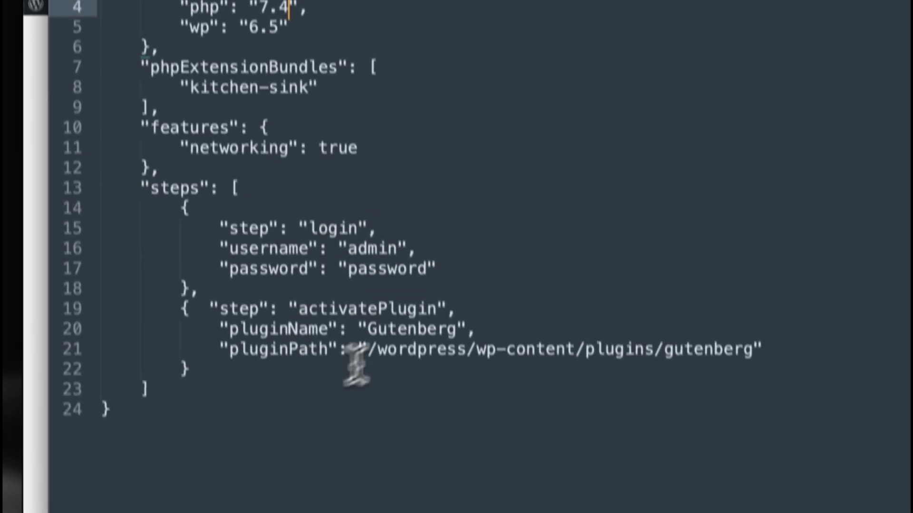
{"action": "left_click_drag", "start_coordinate": [194, 376], "coordinate": [24, 0]}
{"action": "key", "text": "super+c"}
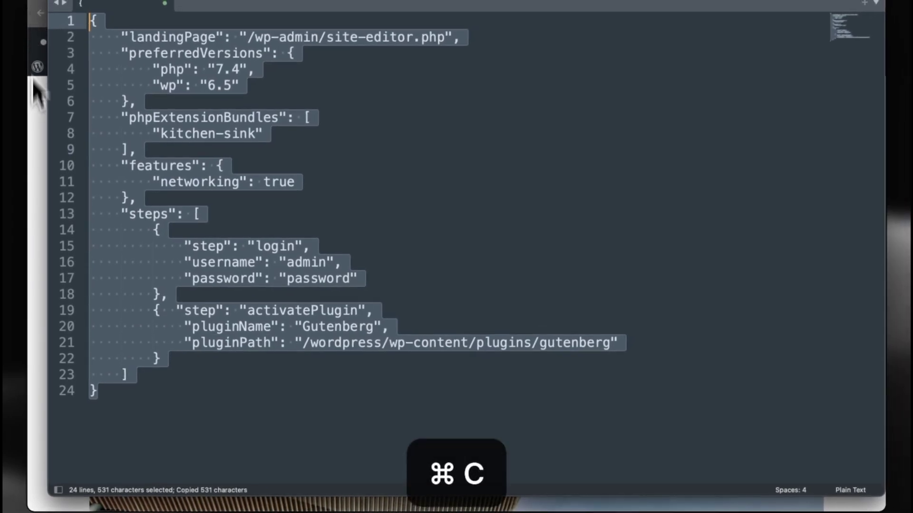
Launch Playground from the copied blueprint by appending /# and the JSON to the playground.wordpress.net address.
{"action": "left_click", "coordinate": [34, 148]}
{"action": "left_click", "coordinate": [269, 13]}
{"action": "left_click", "coordinate": [268, 12]}
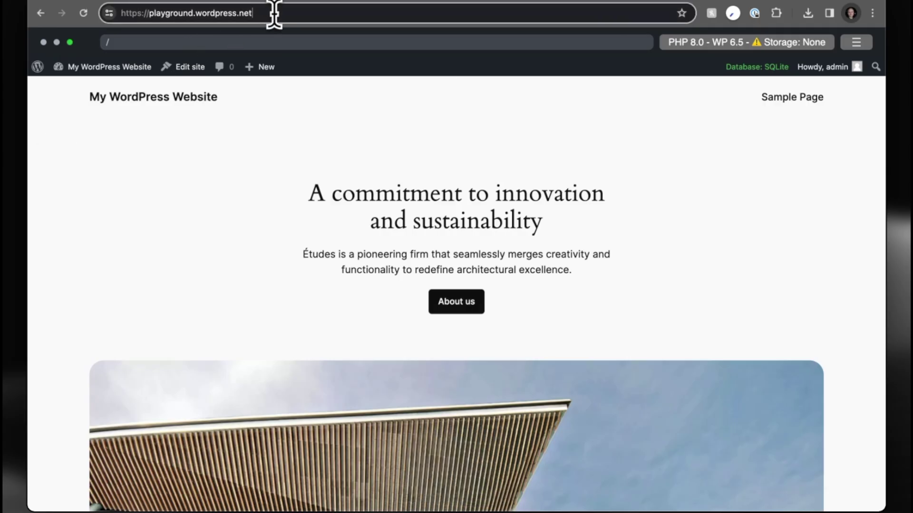
{"action": "type", "text": "/#"}
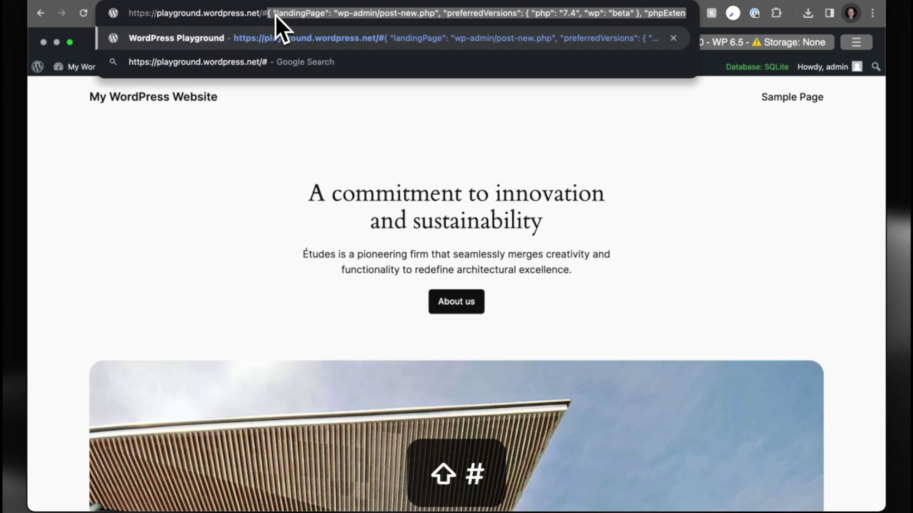
{"action": "key", "text": "super+v"}
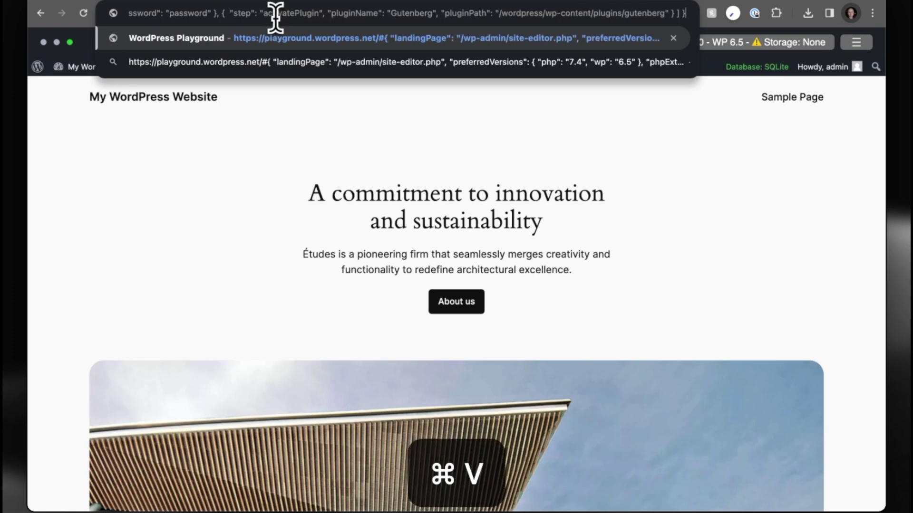
{"action": "key", "text": "Return"}
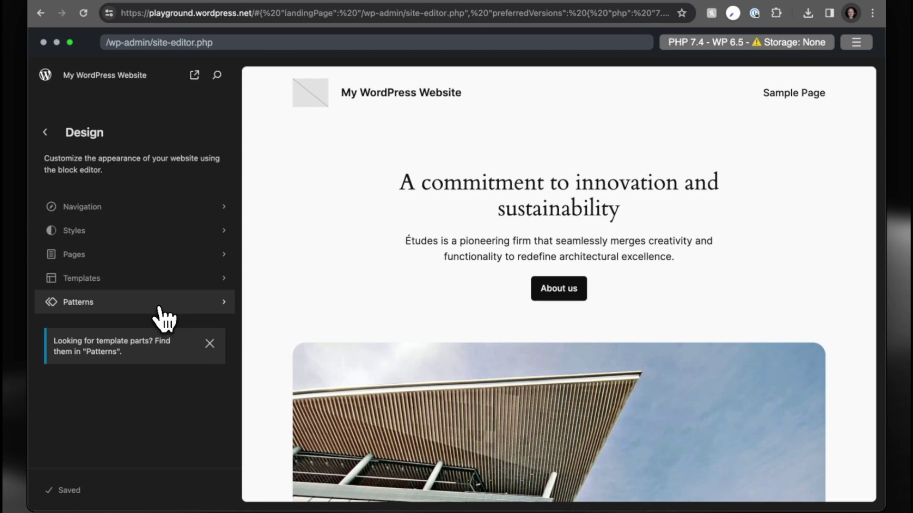
Browse the site editor's Pages section and open the view for managing all pages.
{"action": "left_click", "coordinate": [143, 257]}
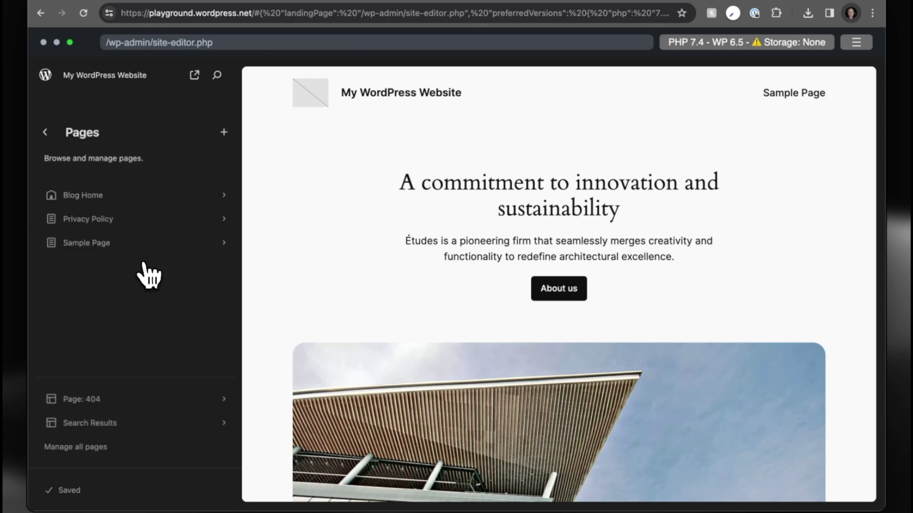
{"action": "left_click", "coordinate": [124, 446]}
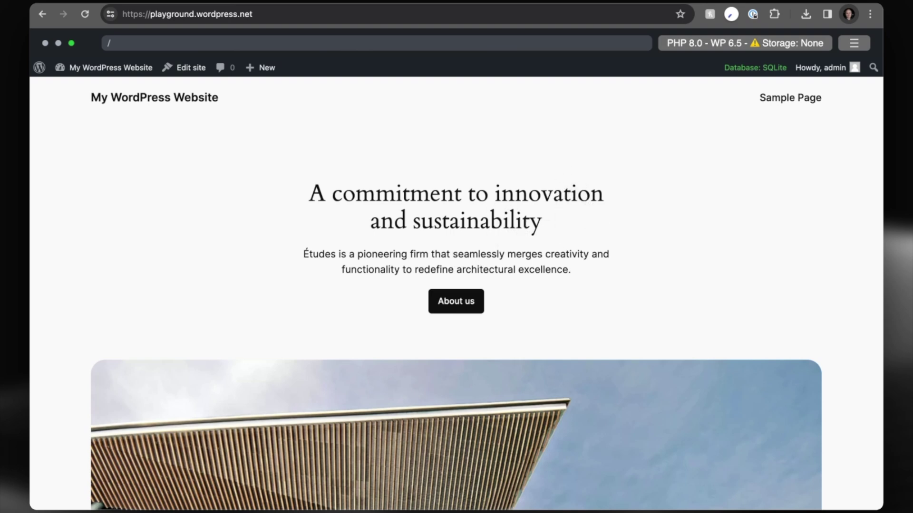
Examine the PHP and WordPress version choices in the Playground settings, and the list of site actions and resources.
{"action": "left_click", "coordinate": [815, 47]}
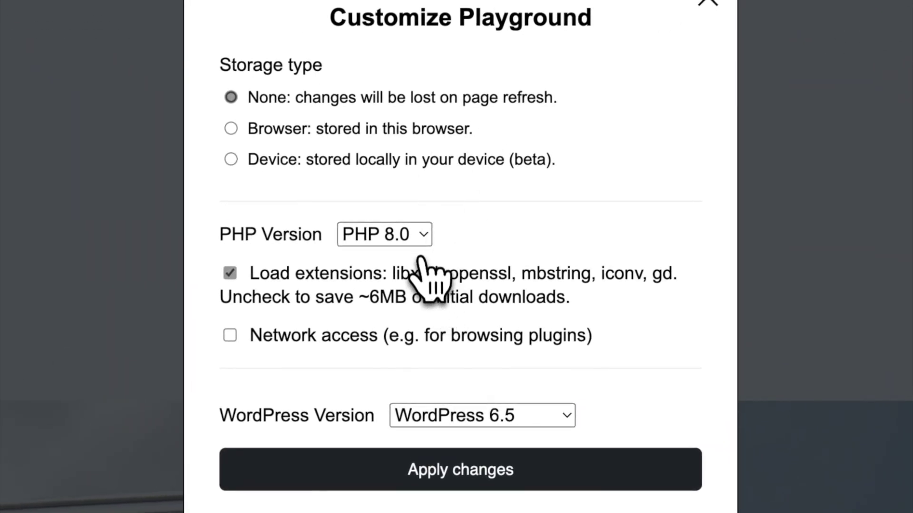
{"action": "left_click", "coordinate": [418, 240]}
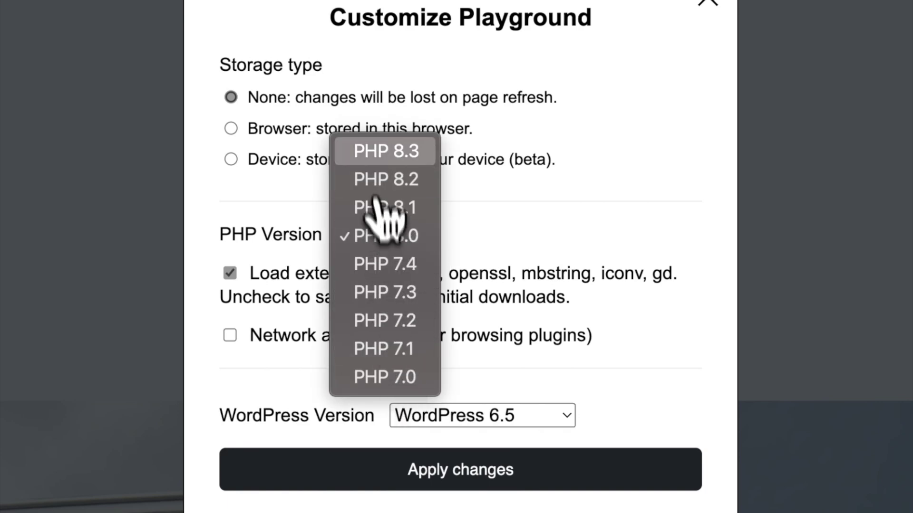
{"action": "left_click", "coordinate": [470, 217]}
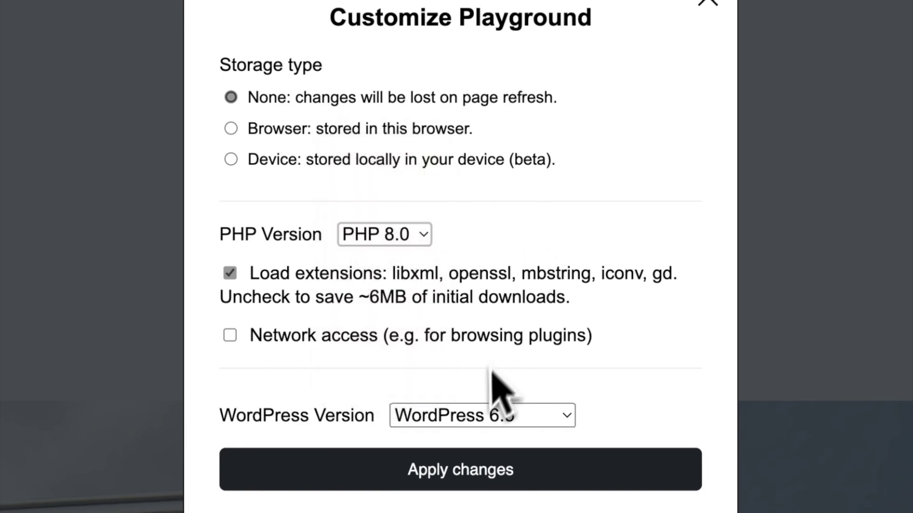
{"action": "left_click", "coordinate": [480, 417]}
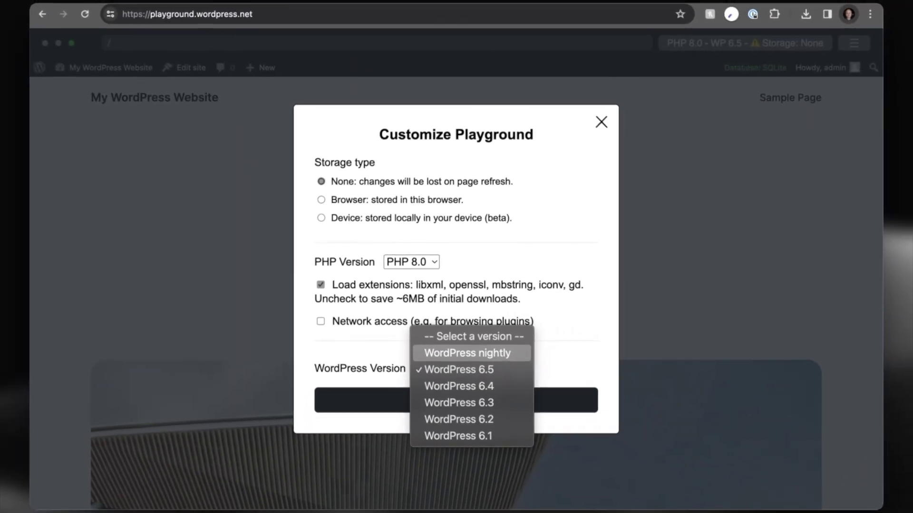
{"action": "left_click", "coordinate": [540, 326]}
{"action": "left_click", "coordinate": [601, 123]}
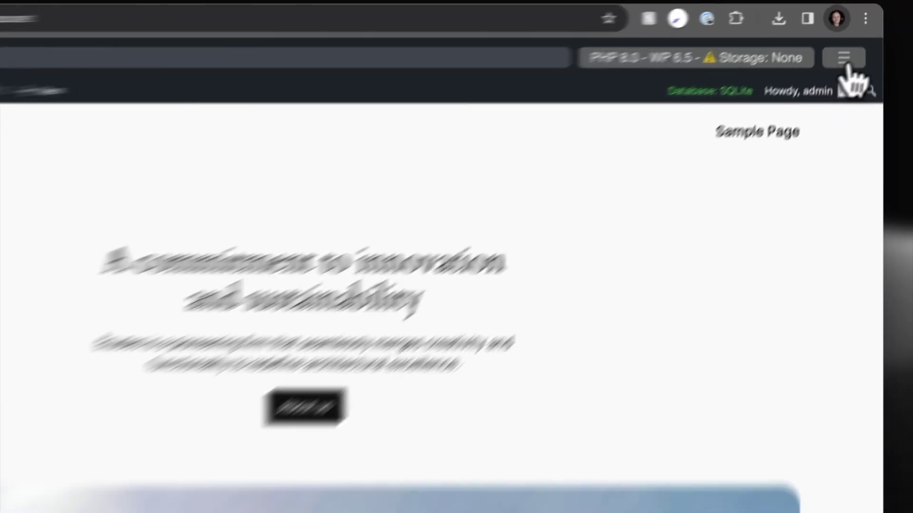
{"action": "left_click", "coordinate": [844, 60]}
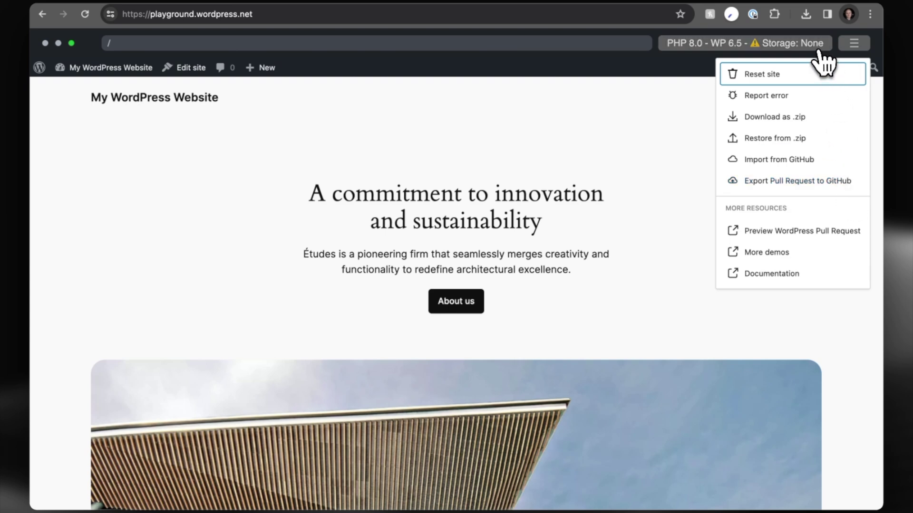
Open the Add Plugins page from the Playground site's admin dashboard.
{"action": "mouse_move", "coordinate": [114, 69]}
{"action": "left_click", "coordinate": [117, 86]}
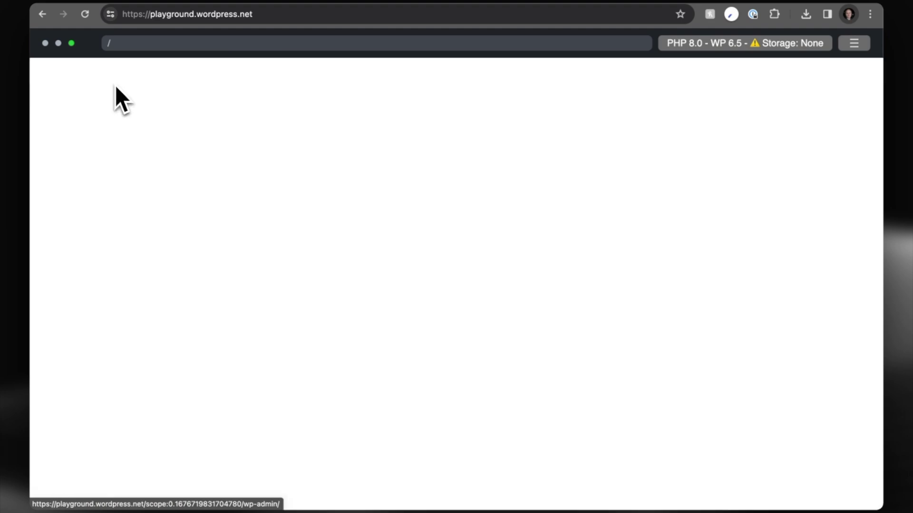
{"action": "left_click", "coordinate": [105, 275]}
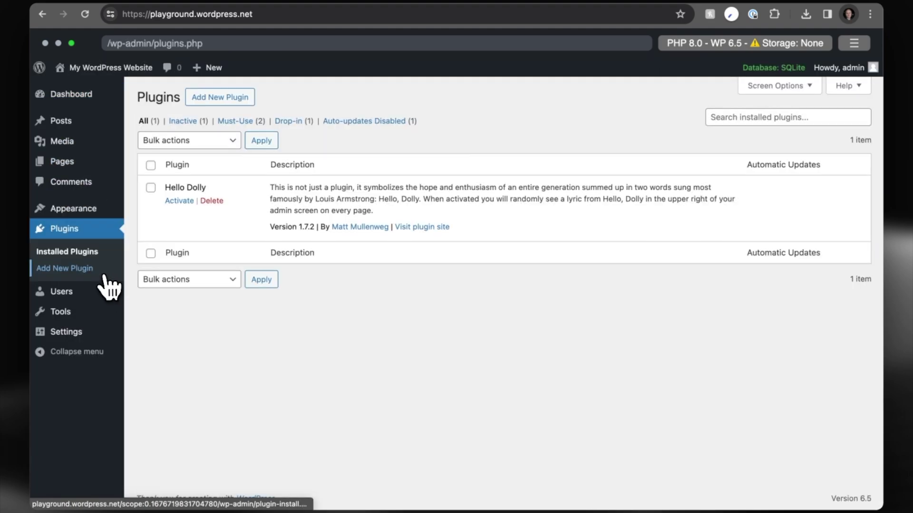
{"action": "left_click", "coordinate": [224, 99]}
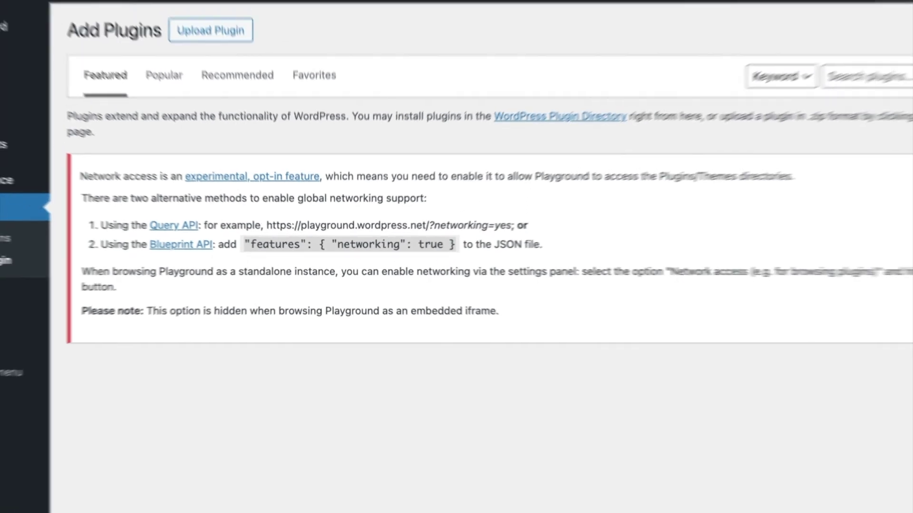
Enable network access for browsing plugins in the Playground settings and apply the change.
{"action": "left_click", "coordinate": [814, 55]}
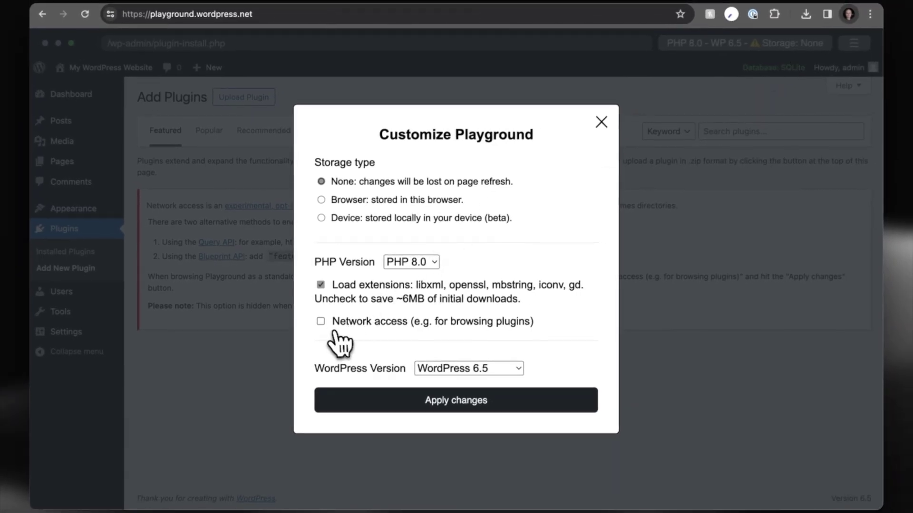
{"action": "left_click", "coordinate": [321, 322]}
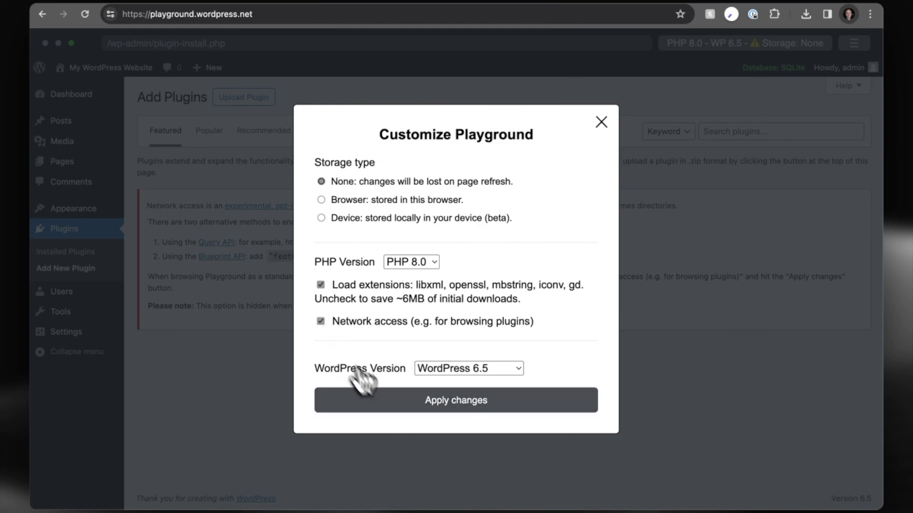
{"action": "left_click", "coordinate": [427, 408]}
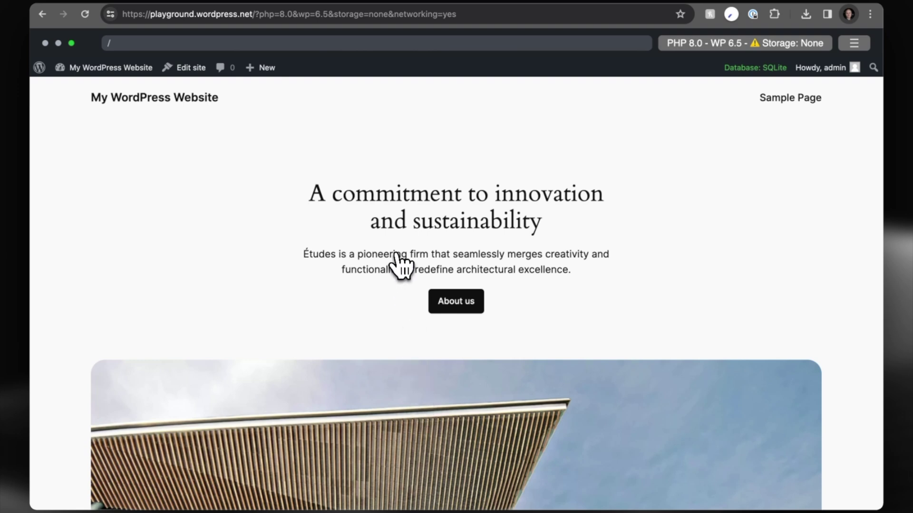
{"action": "left_click", "coordinate": [327, 2]}
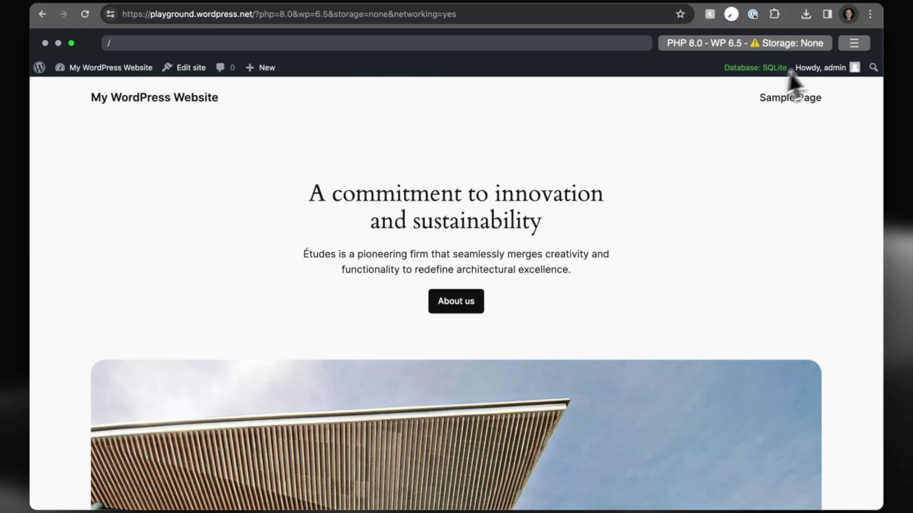
Set the Playground storage type to Browser with stored data deleted for a fresh start, and apply the changes.
{"action": "left_click", "coordinate": [827, 47]}
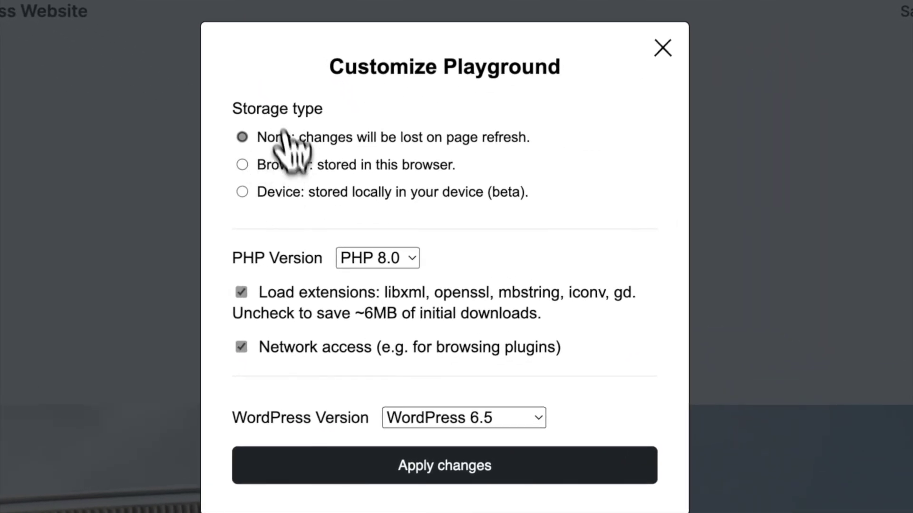
{"action": "left_click", "coordinate": [292, 167]}
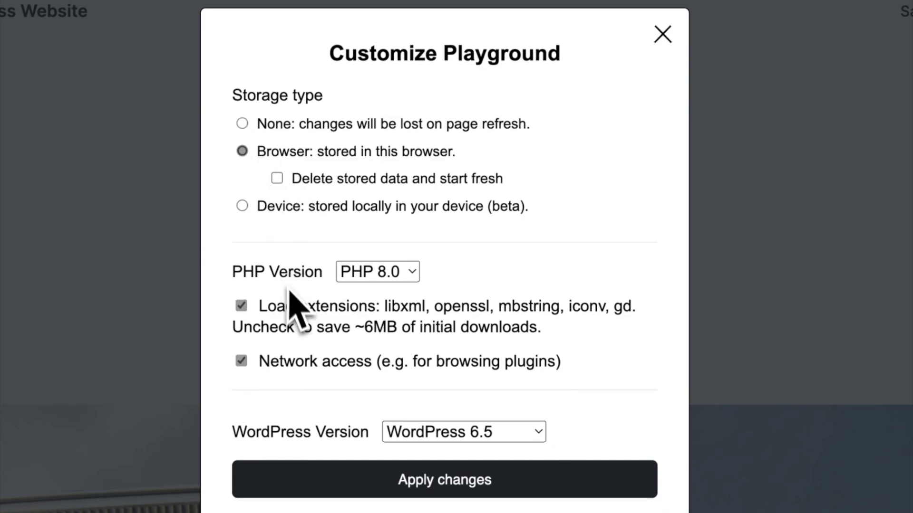
{"action": "left_click", "coordinate": [321, 182]}
{"action": "left_click", "coordinate": [452, 481]}
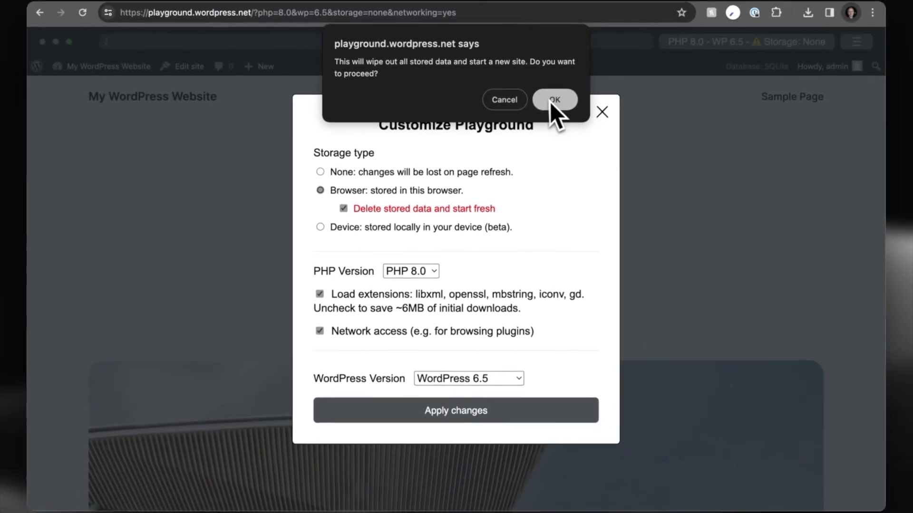
{"action": "left_click", "coordinate": [589, 21]}
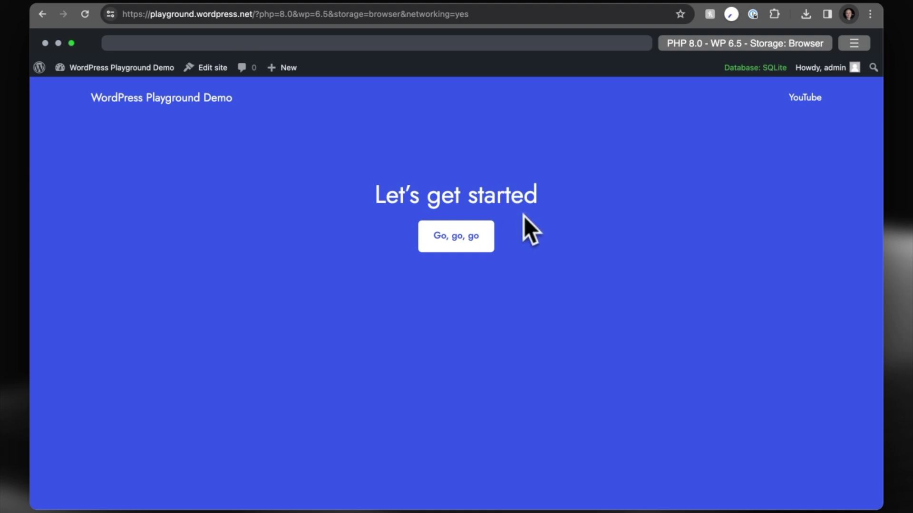
Reset the WordPress Playground Demo site and confirm wiping all its data.
{"action": "left_click", "coordinate": [853, 44]}
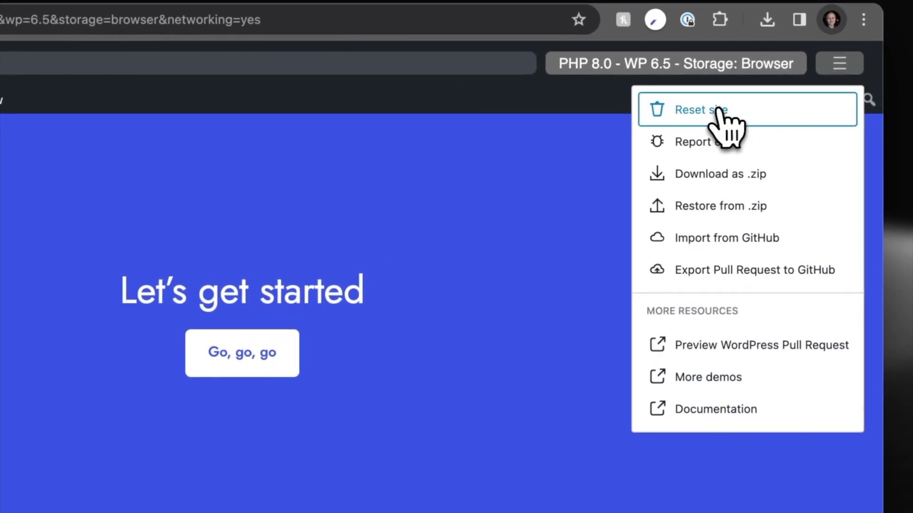
{"action": "left_click", "coordinate": [734, 112]}
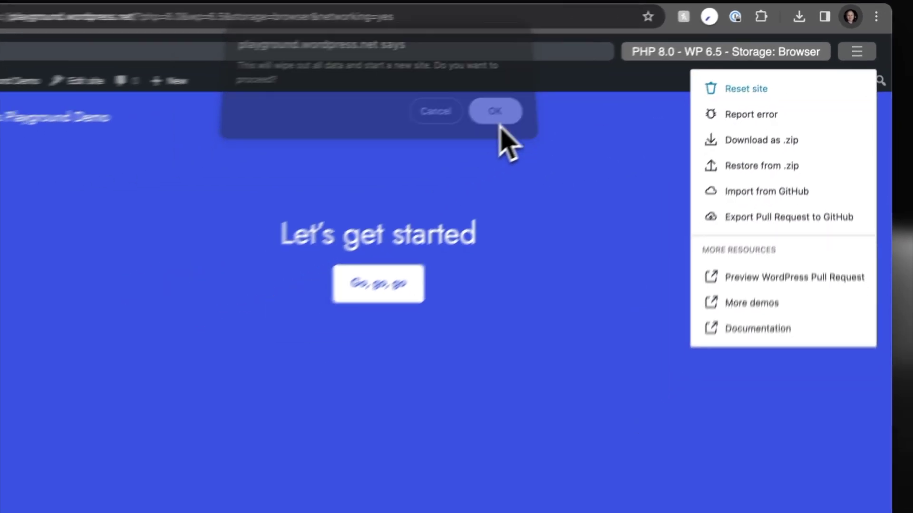
{"action": "left_click", "coordinate": [404, 161]}
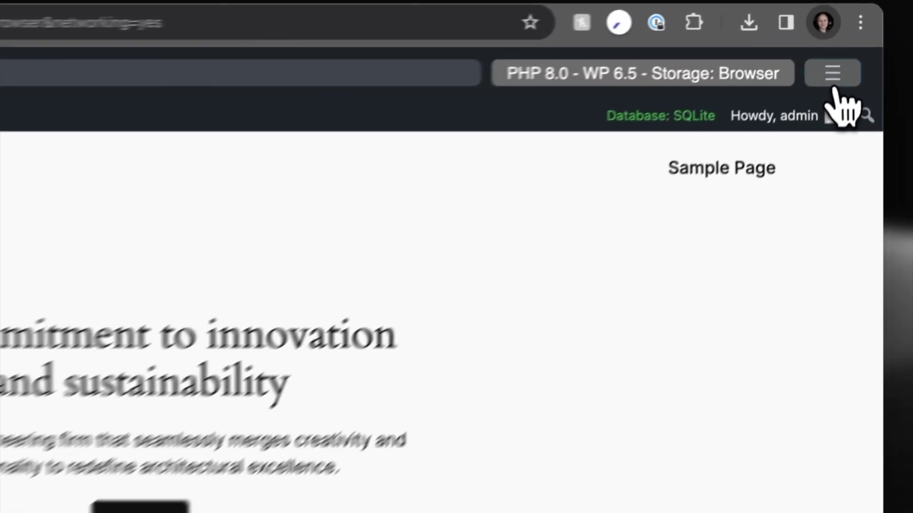
Look over the Playground site actions, including downloading as .zip and restoring from .zip, and close the list.
{"action": "left_click", "coordinate": [833, 81]}
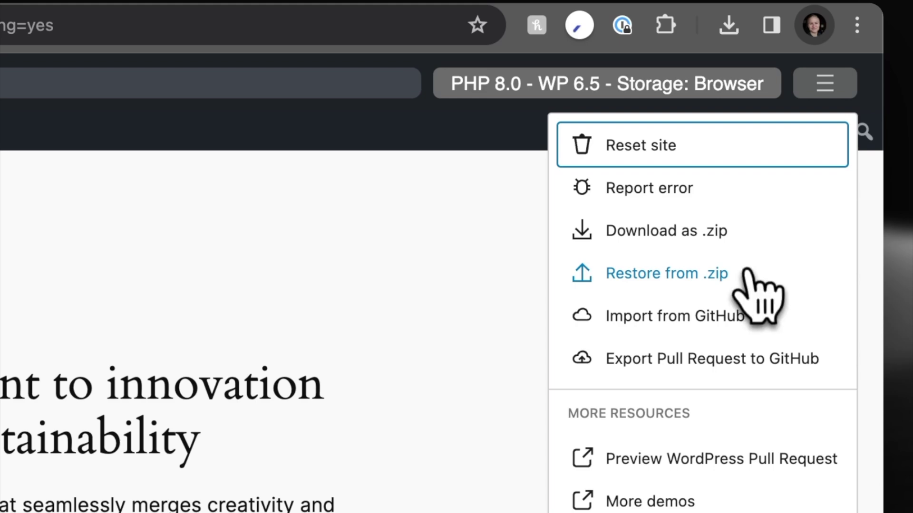
{"action": "left_click", "coordinate": [450, 353]}
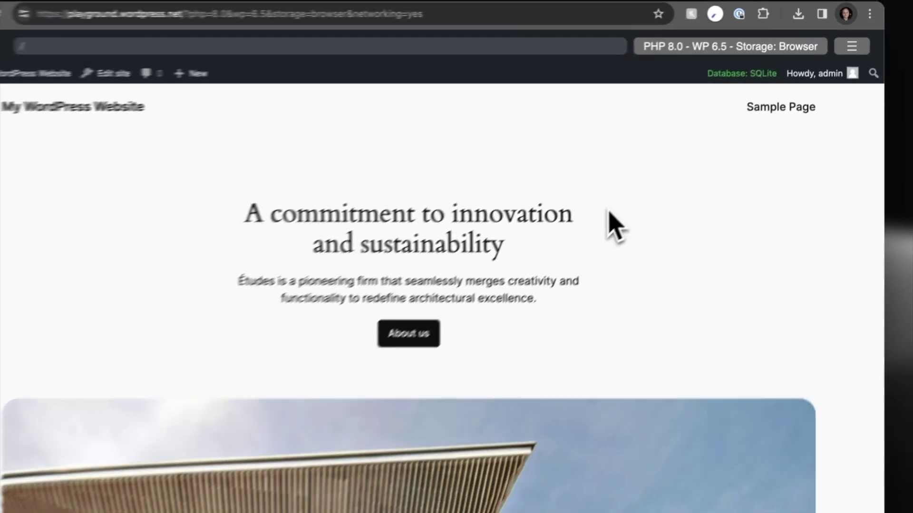